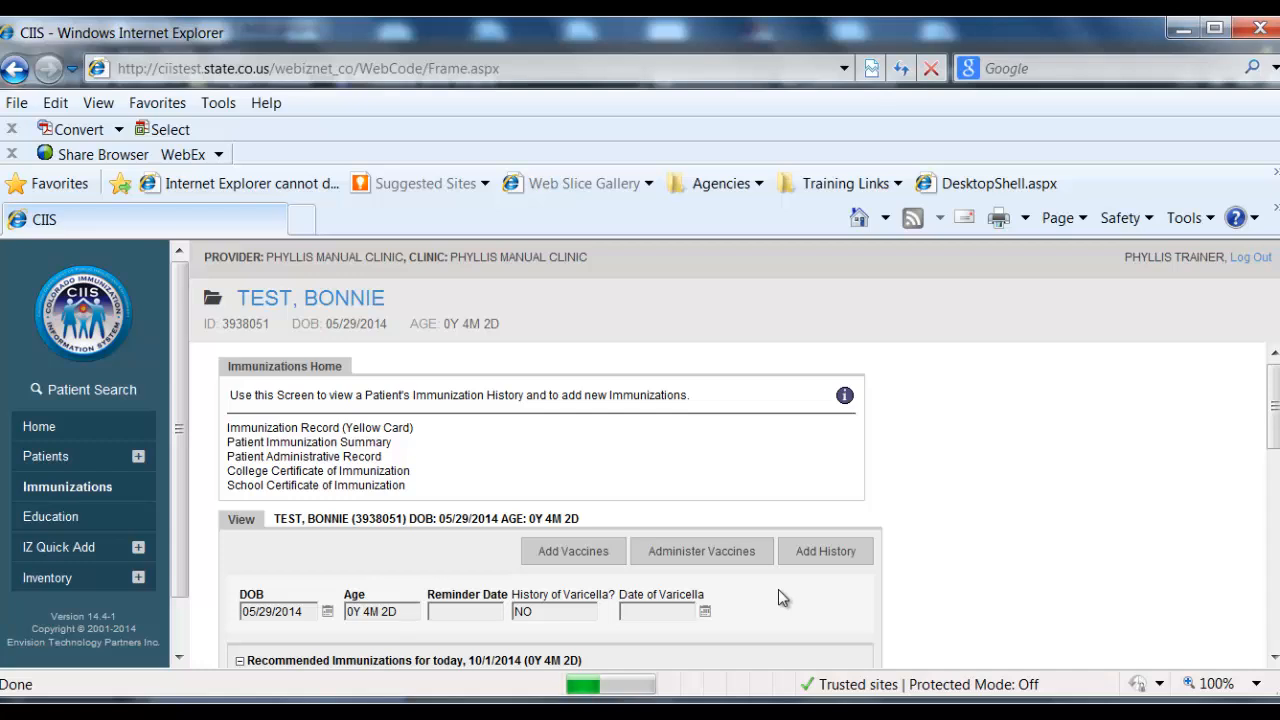
Start adding vaccines to the patient's record, with vaccination date 10/01/2014 and the listed MD as prescriber.
{"action": "left_click", "coordinate": [572, 558]}
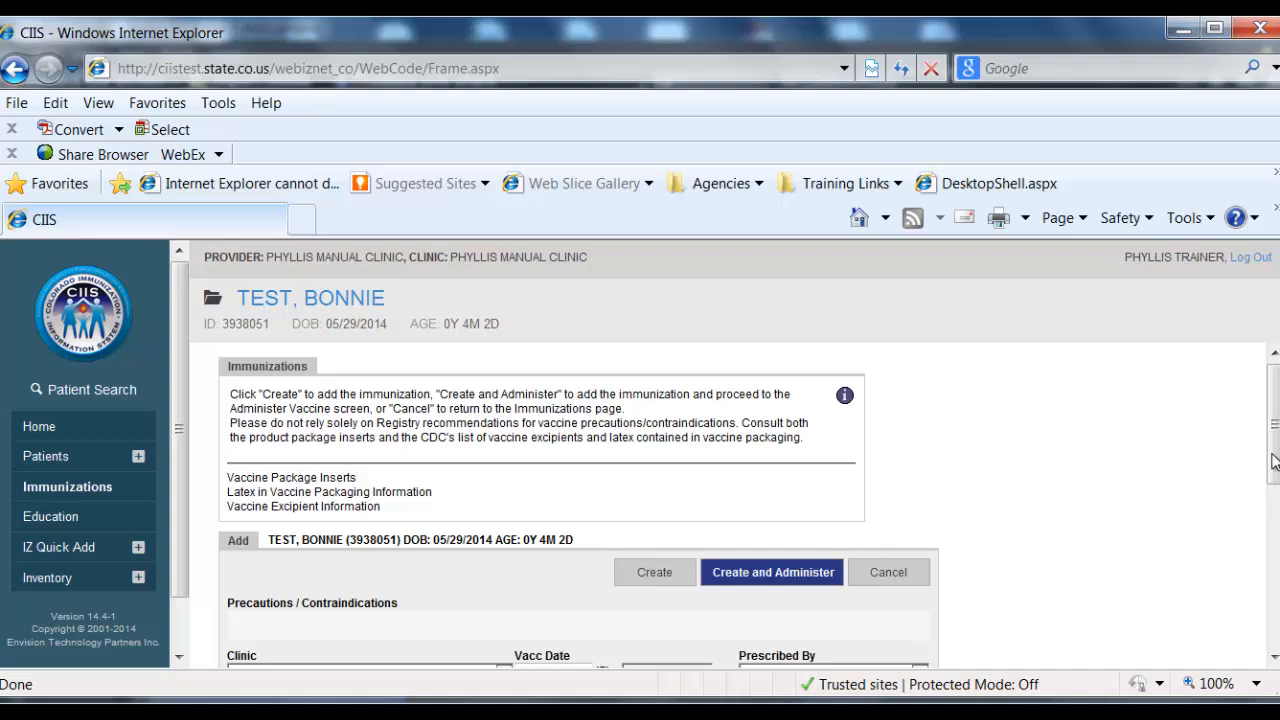
{"action": "left_click_drag", "start_coordinate": [1273, 460], "coordinate": [1273, 468]}
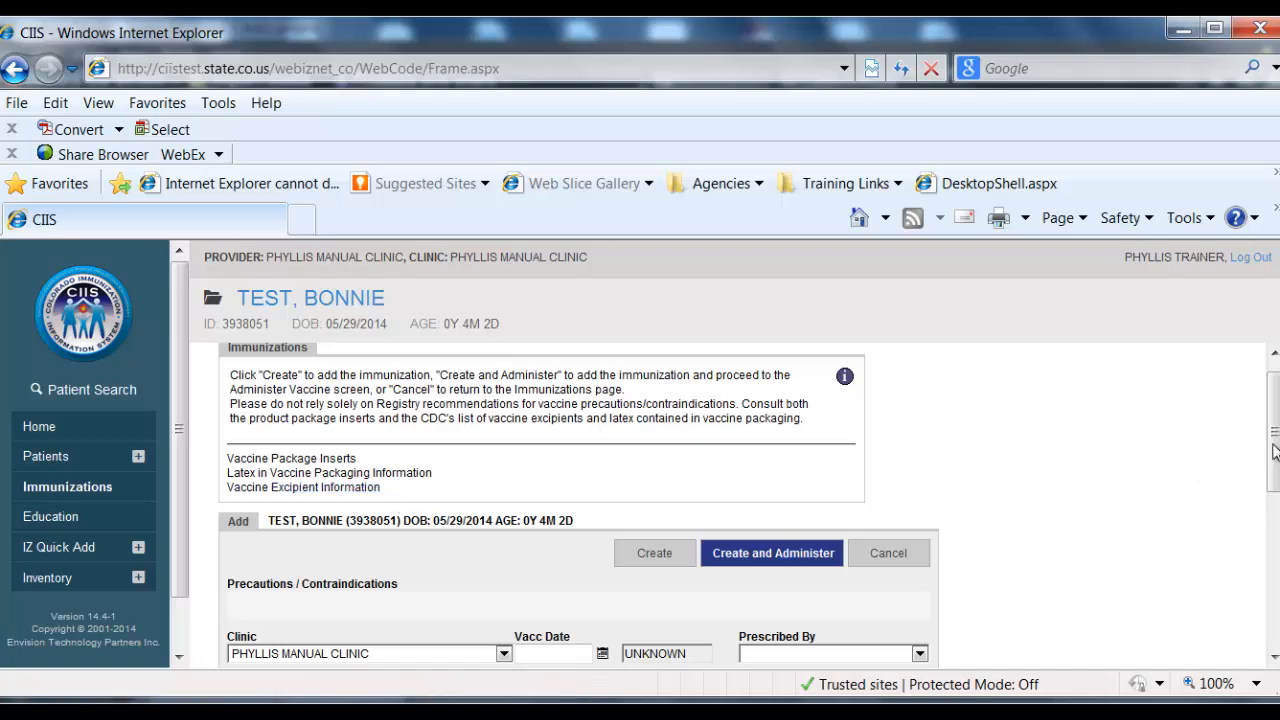
{"action": "scroll", "coordinate": [1274, 452], "scroll_direction": "down", "scroll_amount": 1}
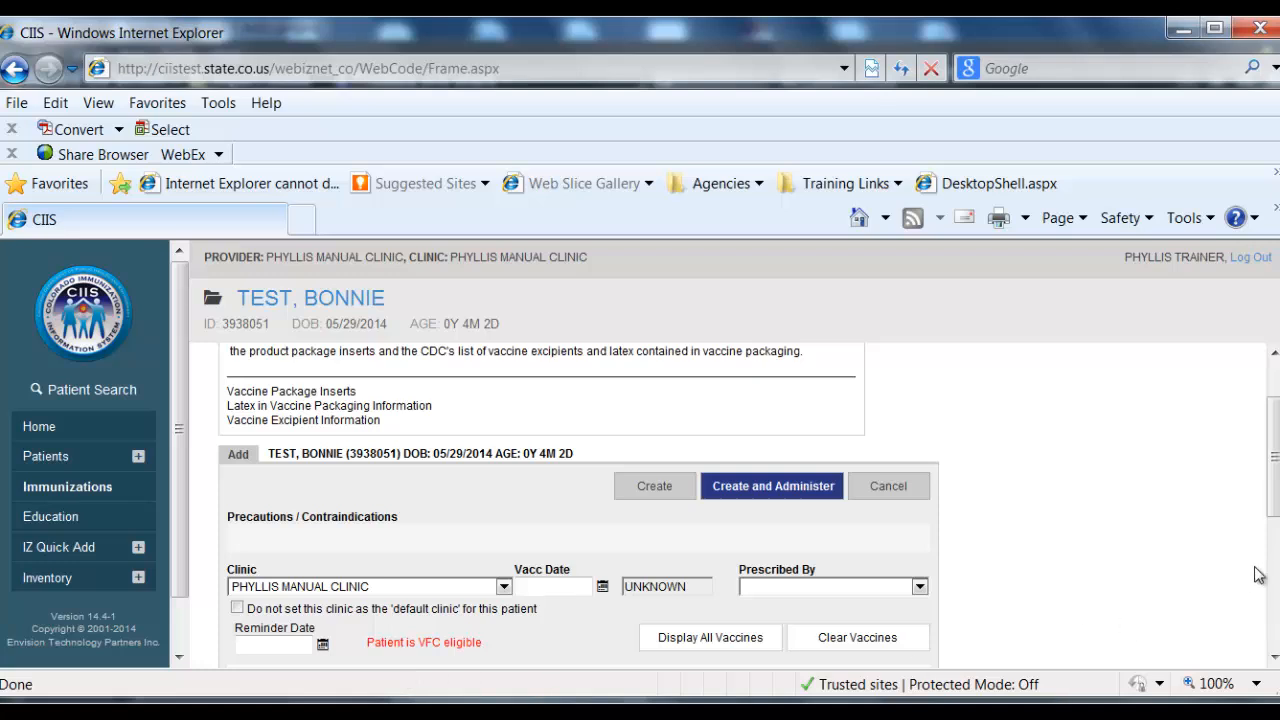
{"action": "scroll", "coordinate": [790, 570], "scroll_direction": "down", "scroll_amount": 3}
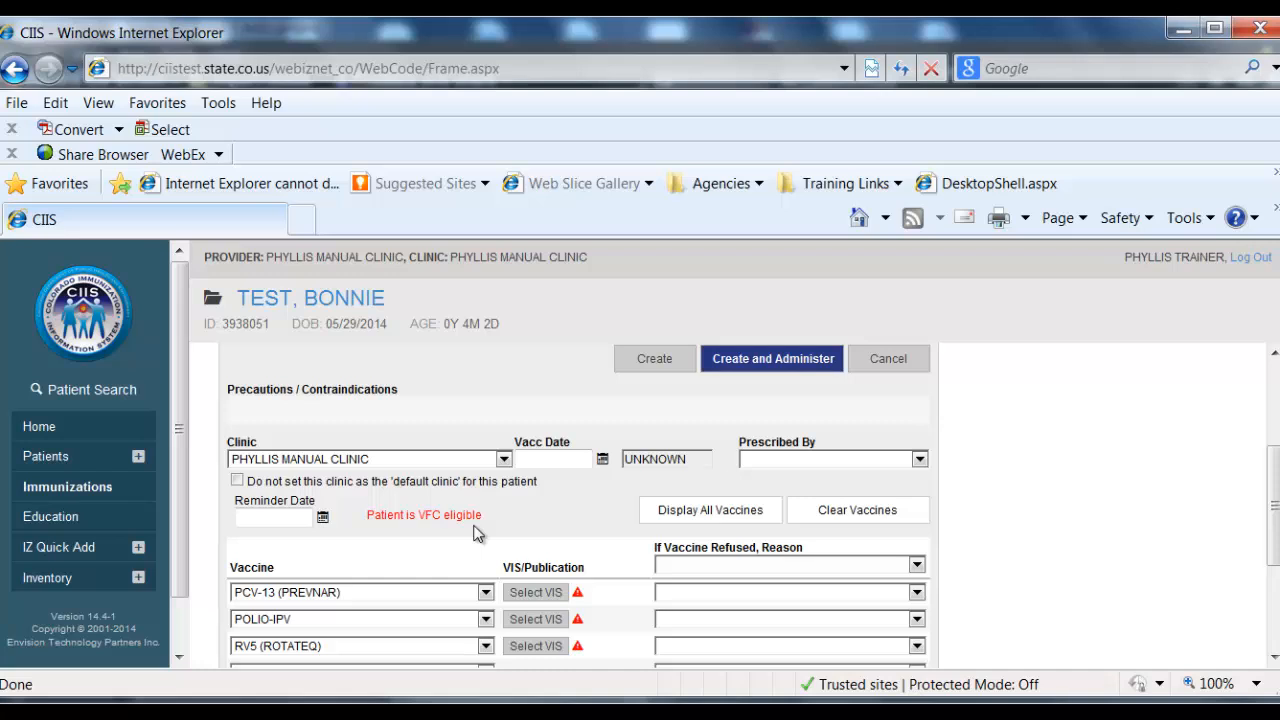
{"action": "left_click", "coordinate": [520, 460]}
{"action": "double_click", "coordinate": [520, 460]}
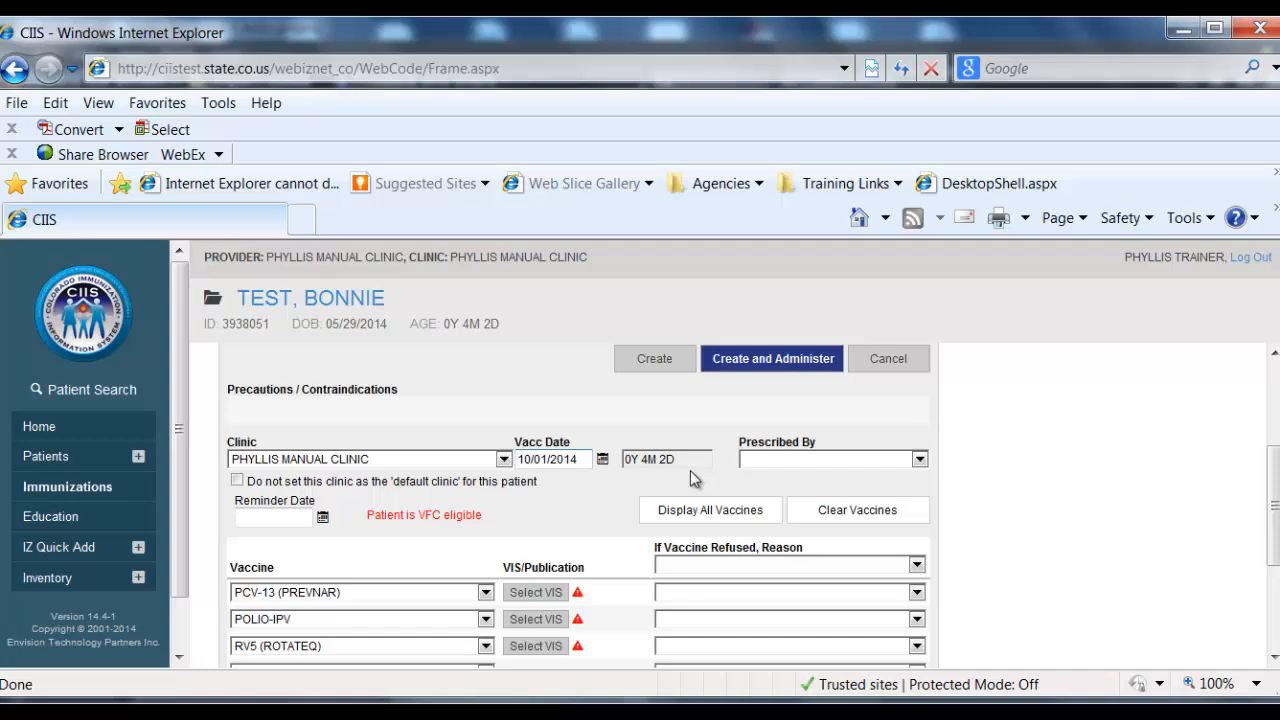
{"action": "left_click", "coordinate": [919, 461]}
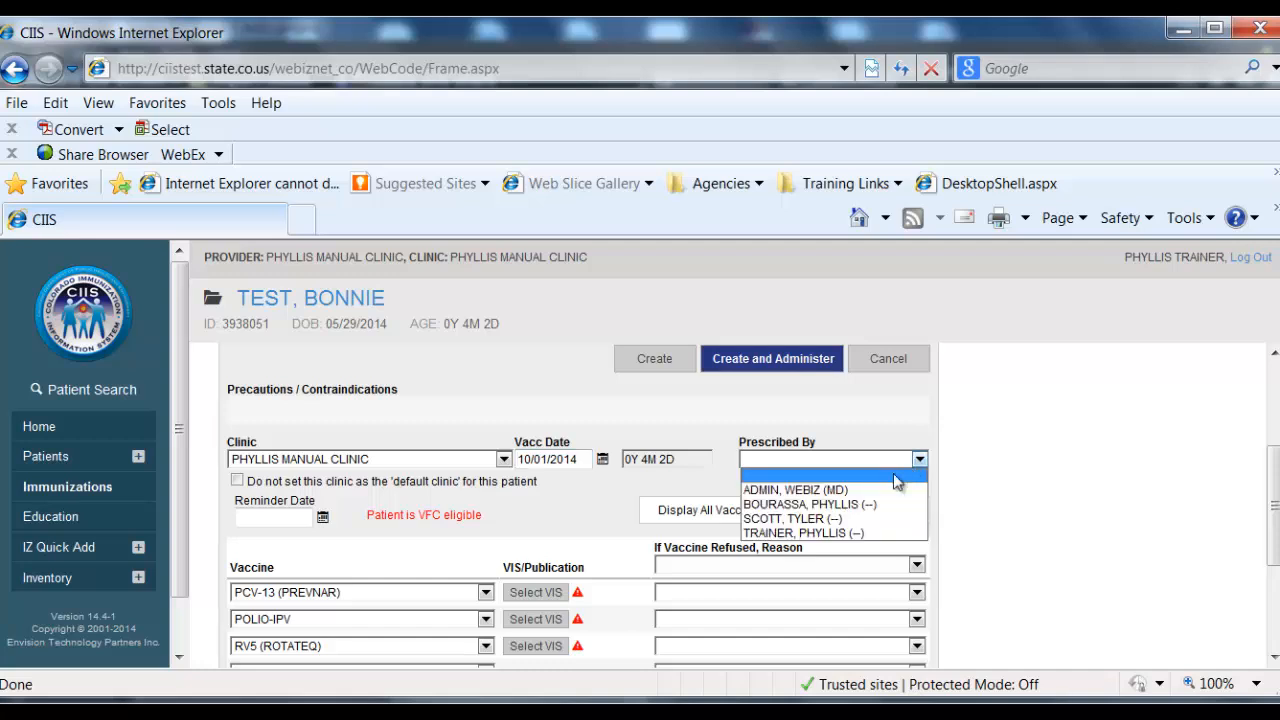
{"action": "left_click", "coordinate": [806, 491]}
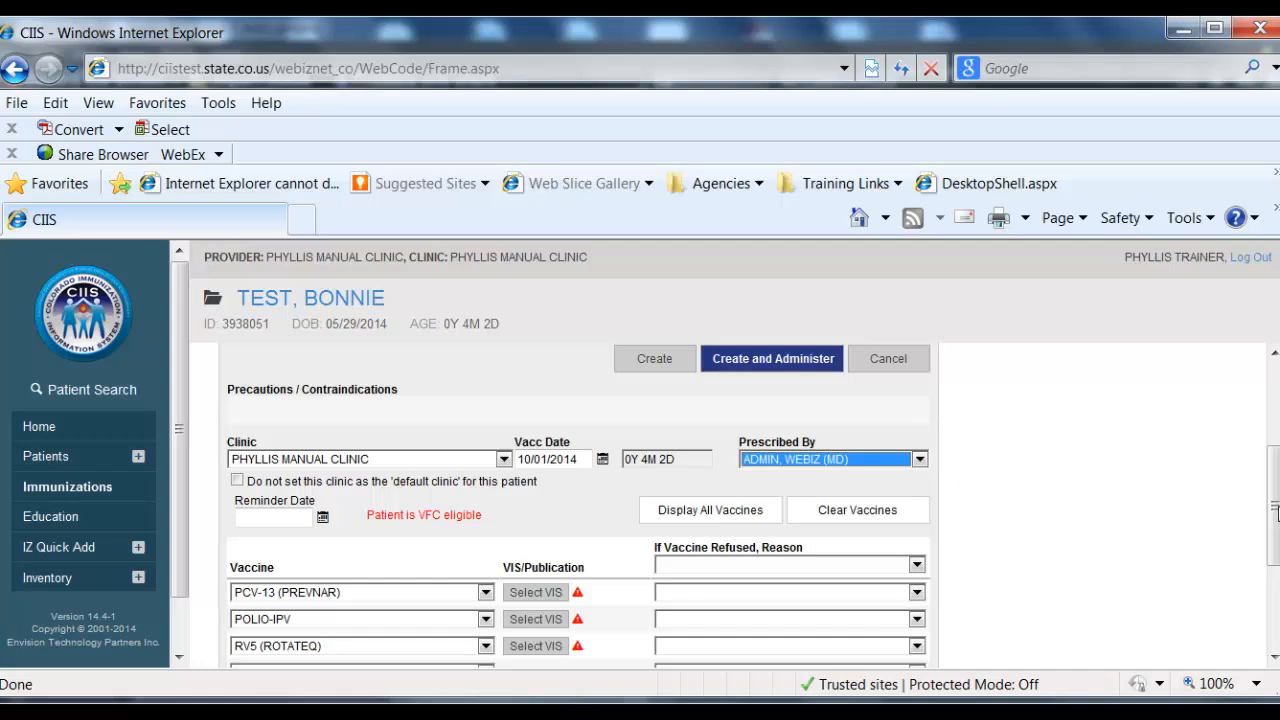
Examine the vaccine choices offered in the first empty vaccine row, leaving the row blank.
{"action": "left_click_drag", "start_coordinate": [1276, 514], "coordinate": [1276, 540]}
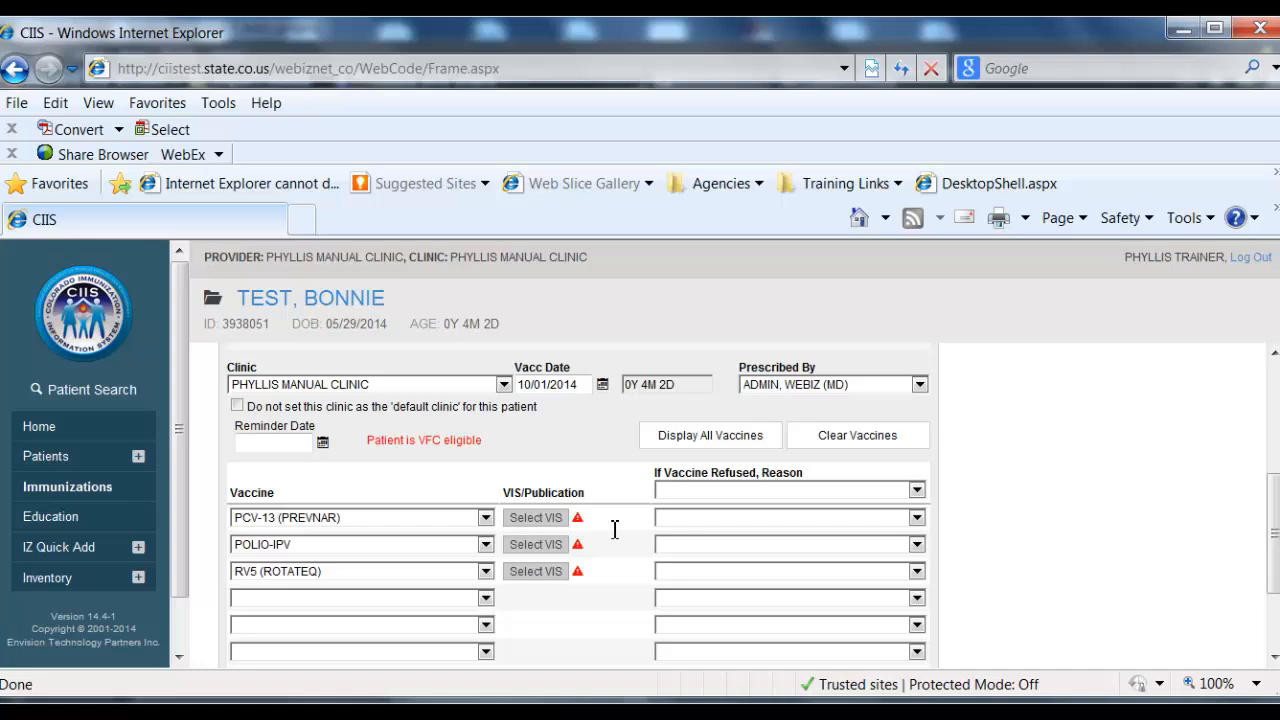
{"action": "left_click", "coordinate": [485, 598]}
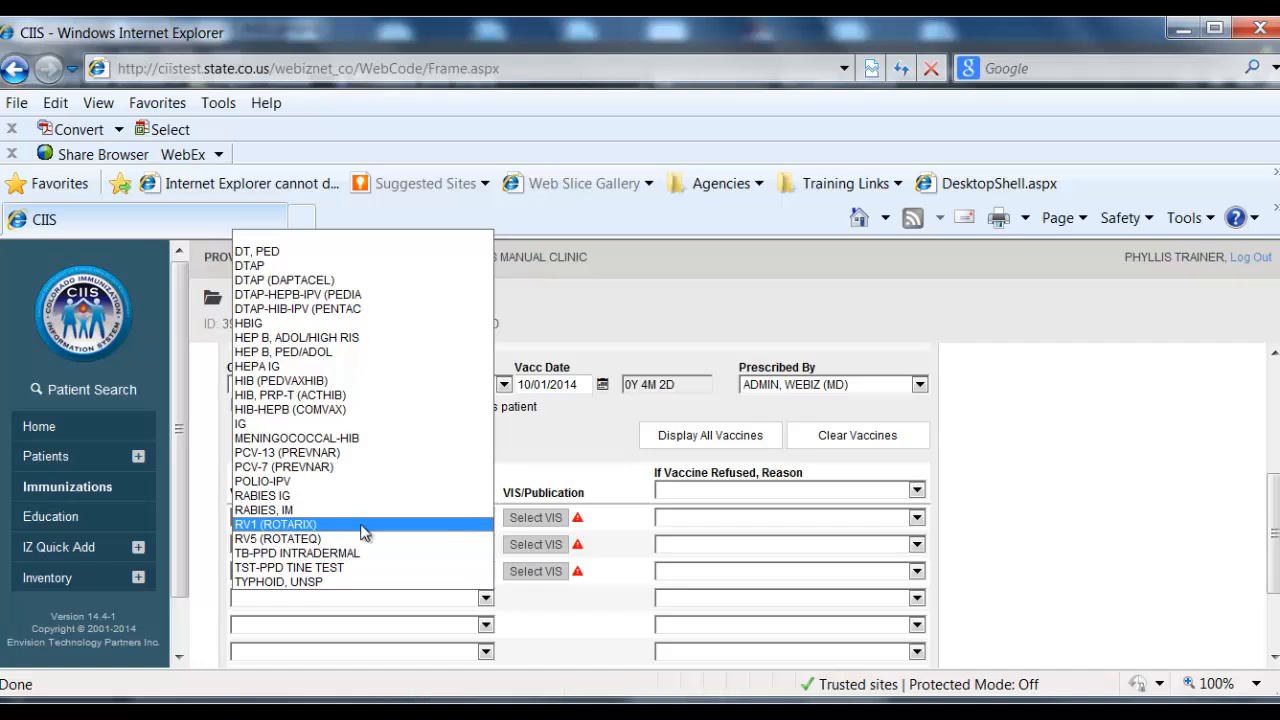
{"action": "left_click", "coordinate": [556, 616]}
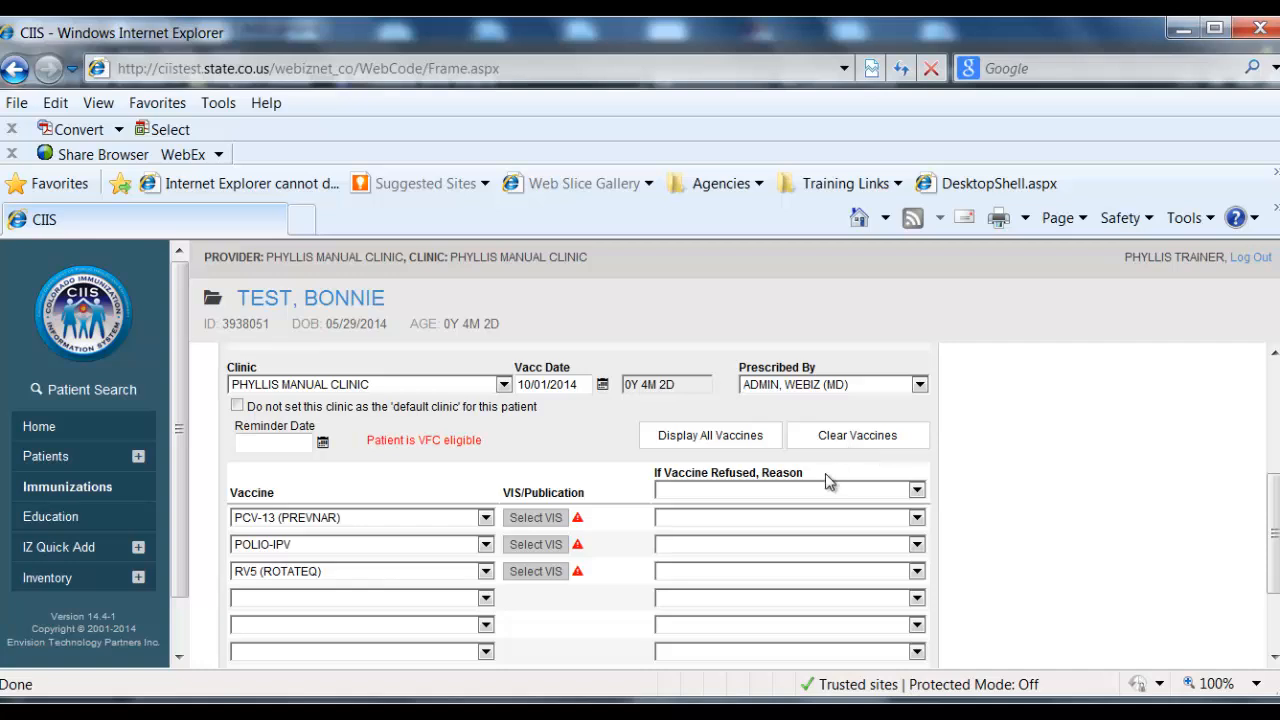
{"action": "left_click", "coordinate": [485, 598]}
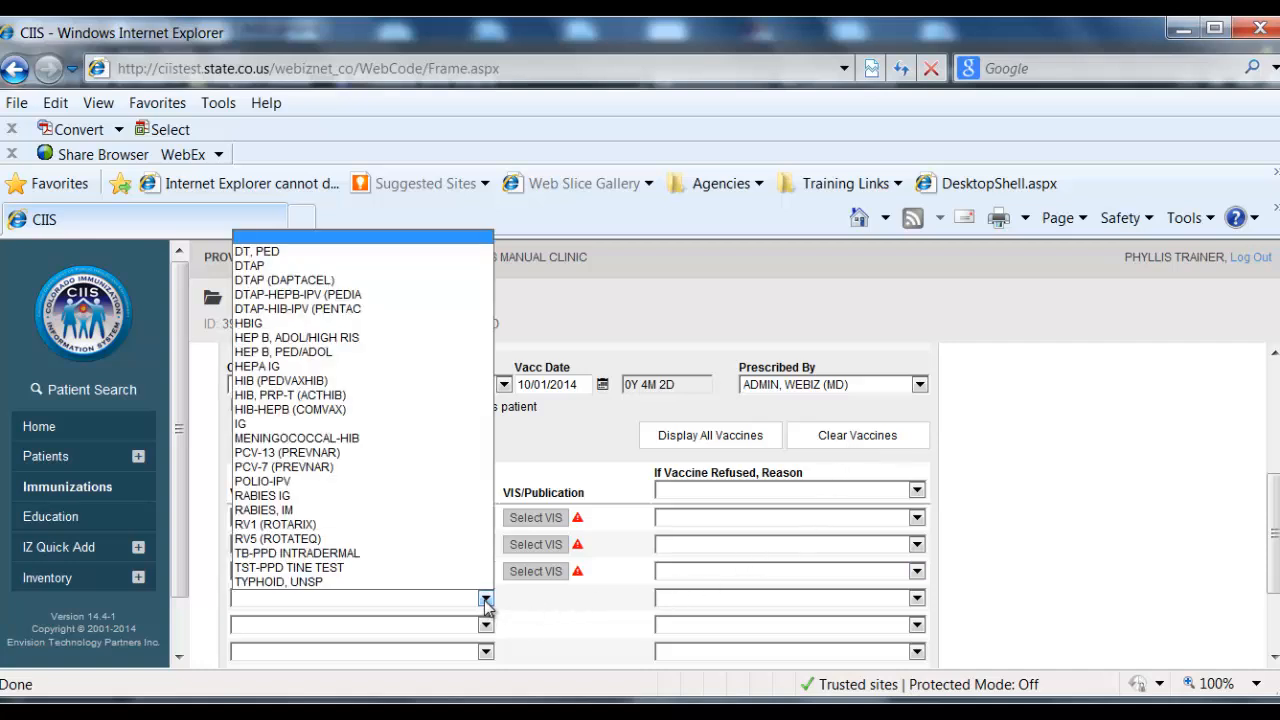
{"action": "left_click", "coordinate": [526, 610]}
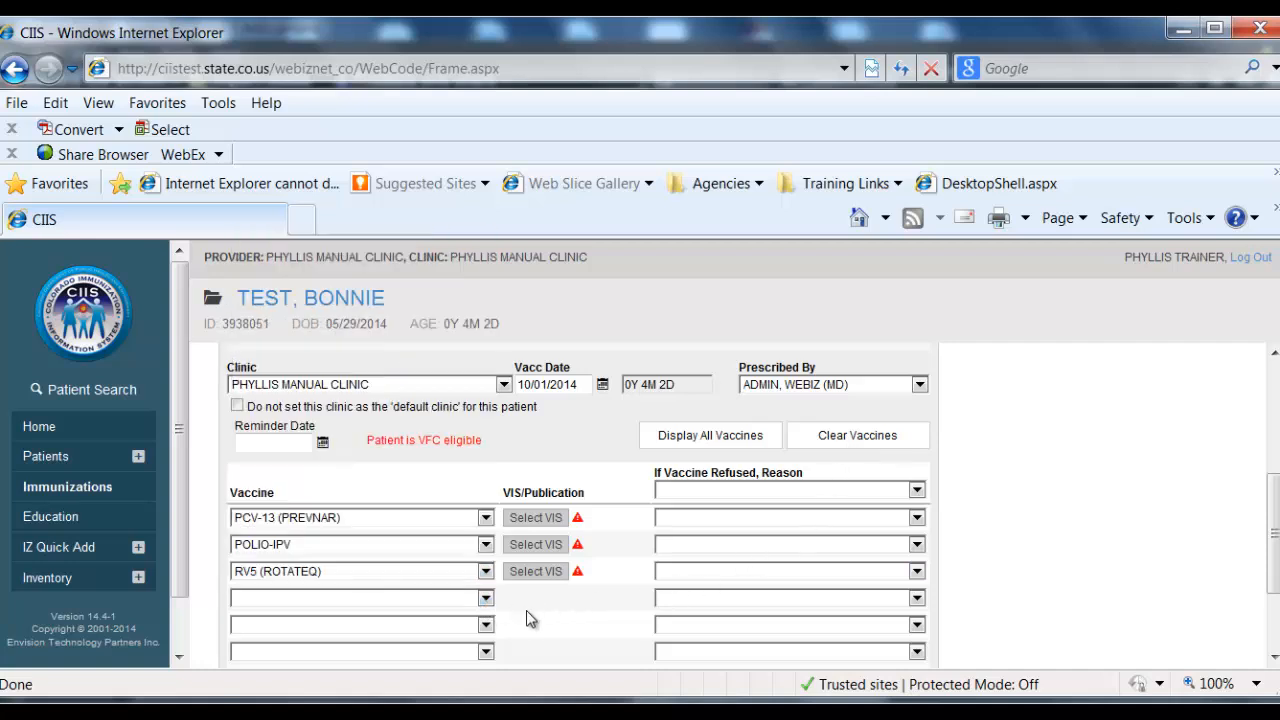
Display all vaccines and review the full list of choices in the first empty row without choosing one.
{"action": "left_click", "coordinate": [710, 441]}
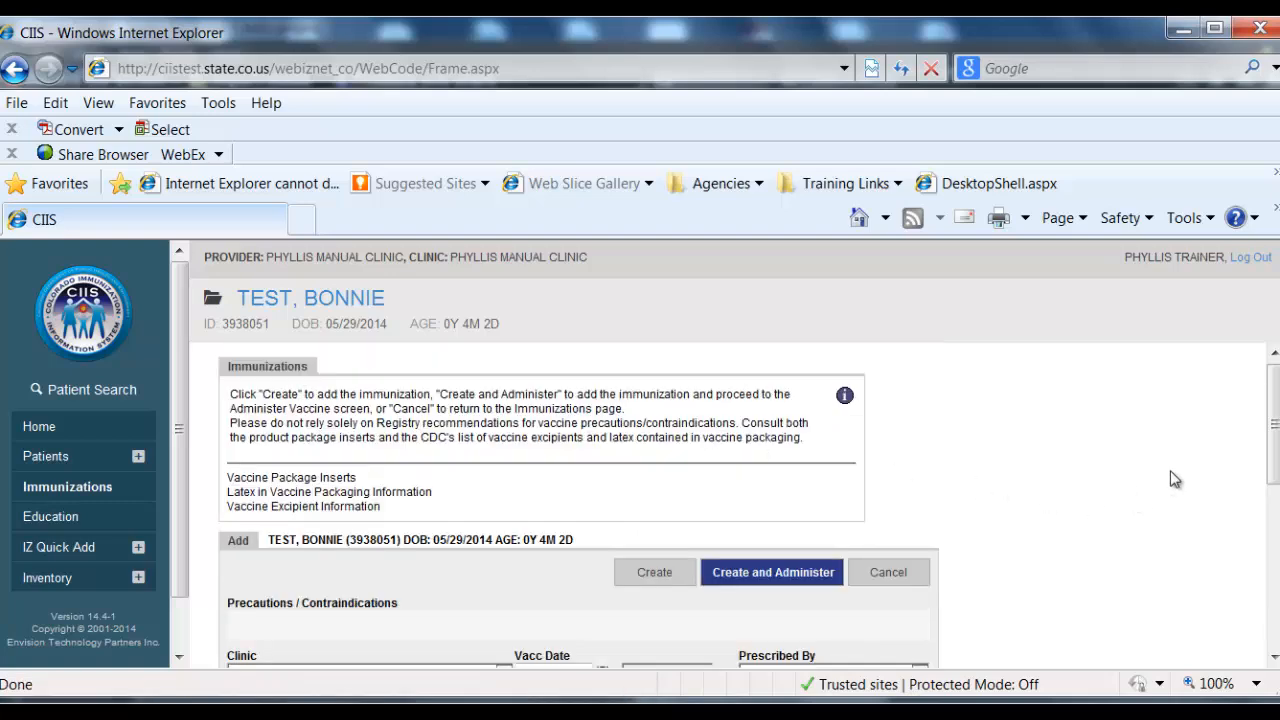
{"action": "left_click_drag", "start_coordinate": [1270, 443], "coordinate": [1272, 576]}
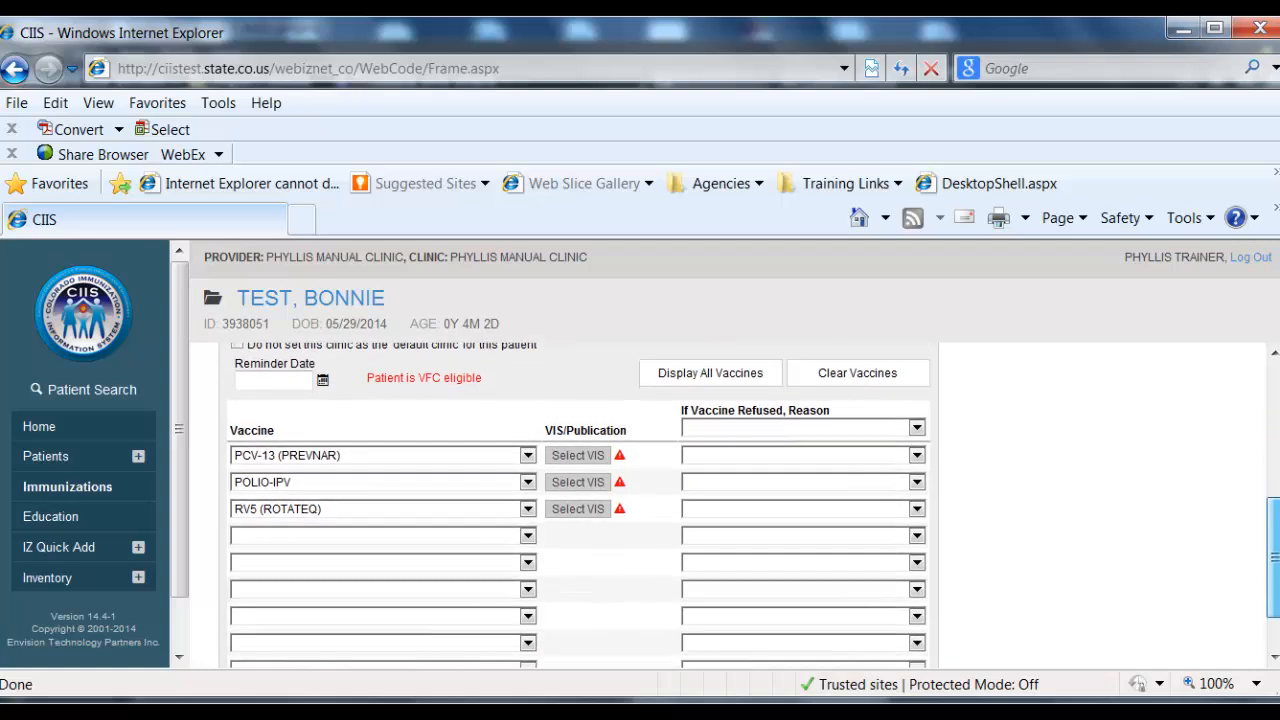
{"action": "left_click", "coordinate": [527, 536]}
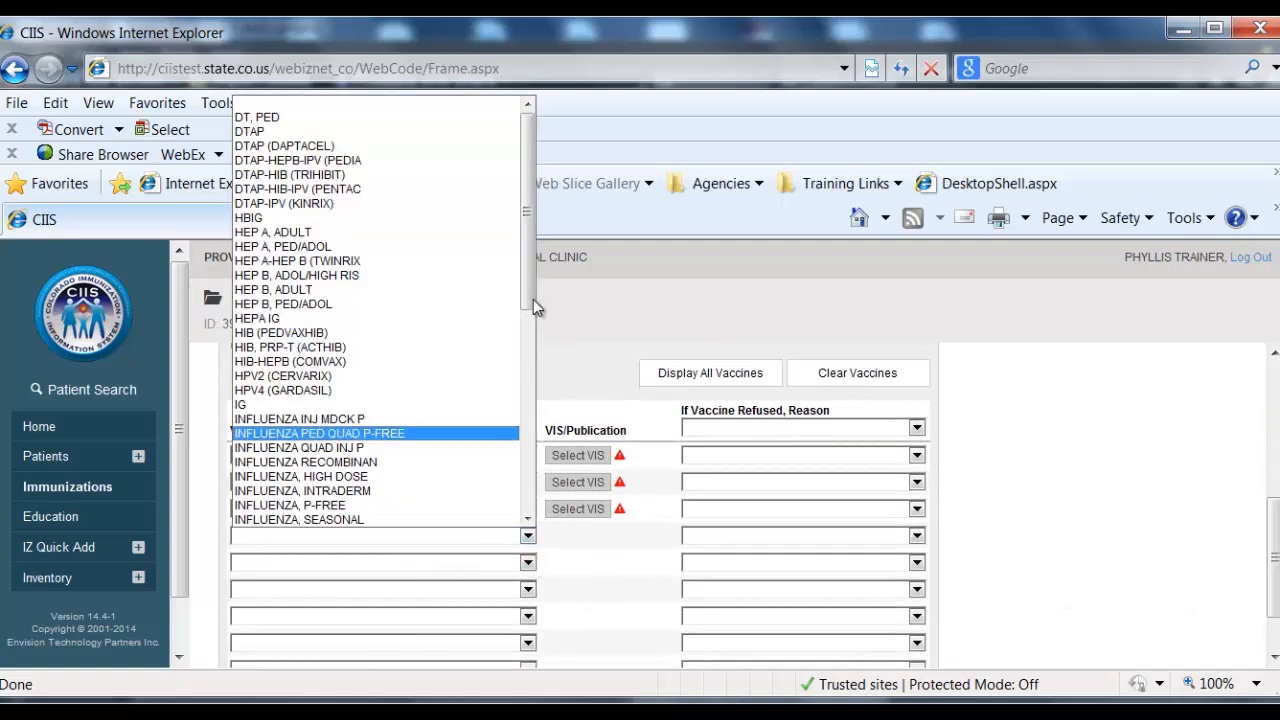
{"action": "left_click_drag", "start_coordinate": [532, 296], "coordinate": [530, 340]}
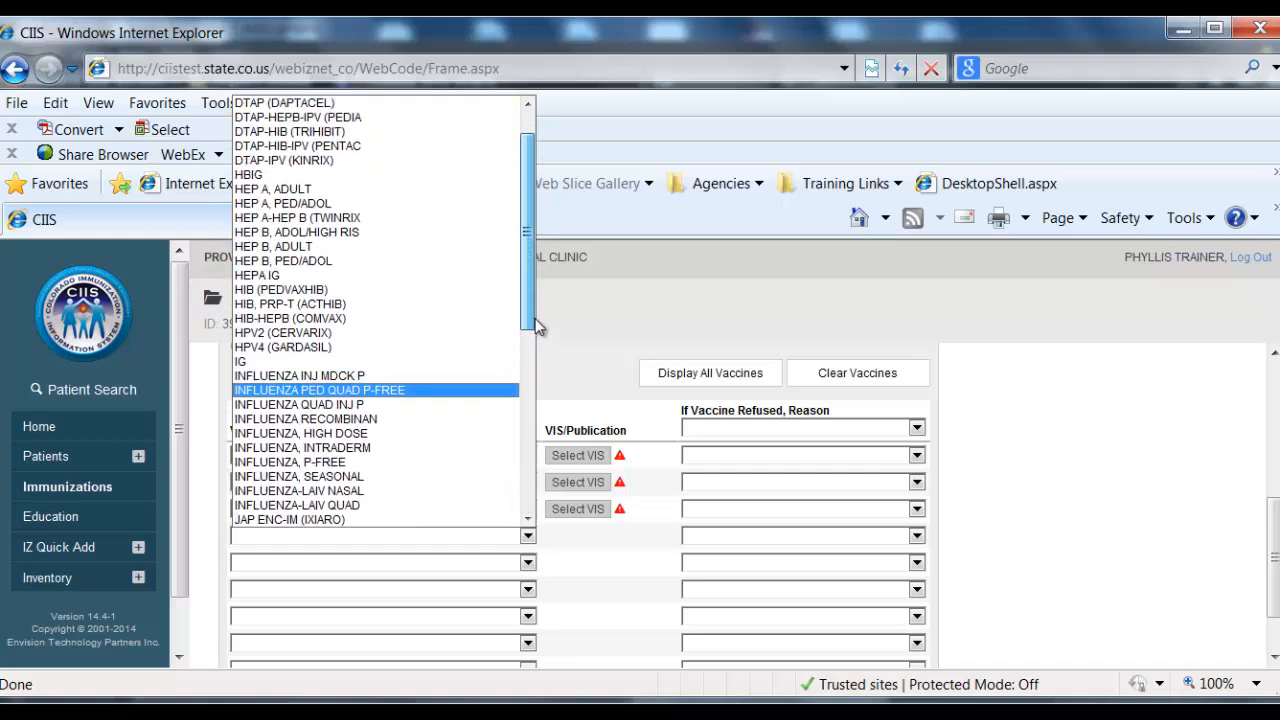
{"action": "left_click", "coordinate": [592, 560]}
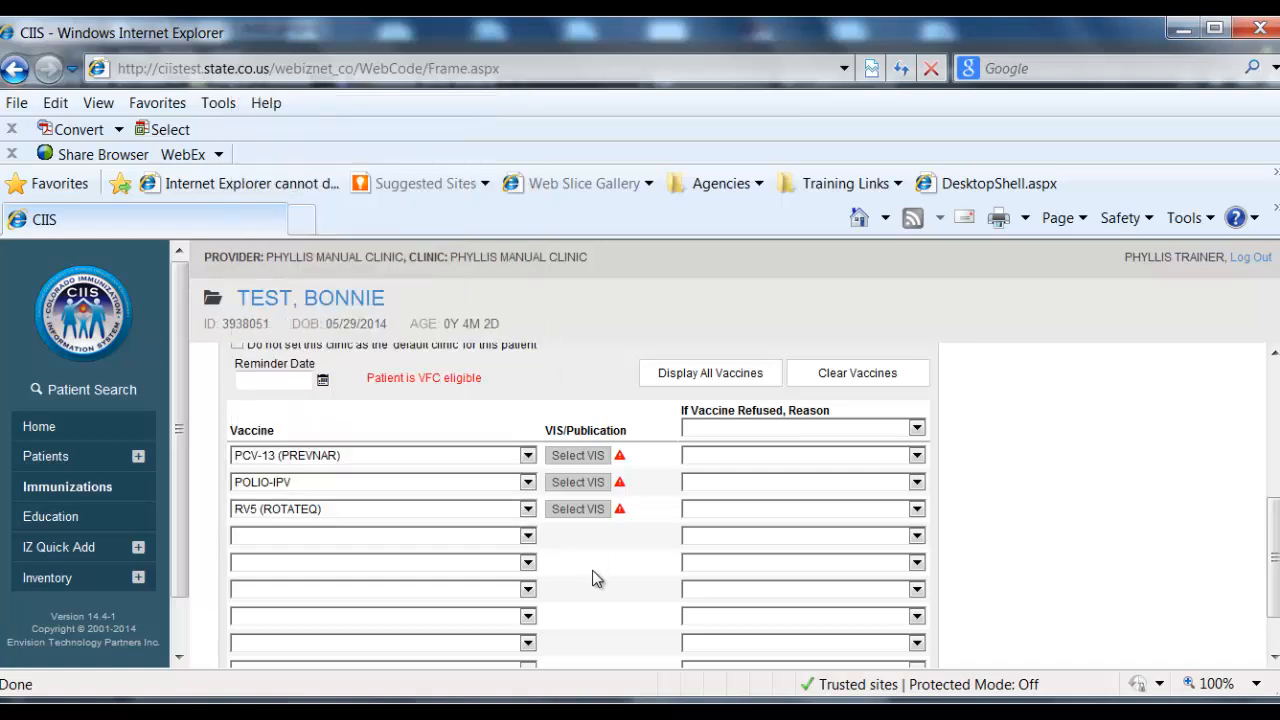
Record for POLIO-IPV that the VIS given is not in the list, and save the change.
{"action": "left_click", "coordinate": [570, 485]}
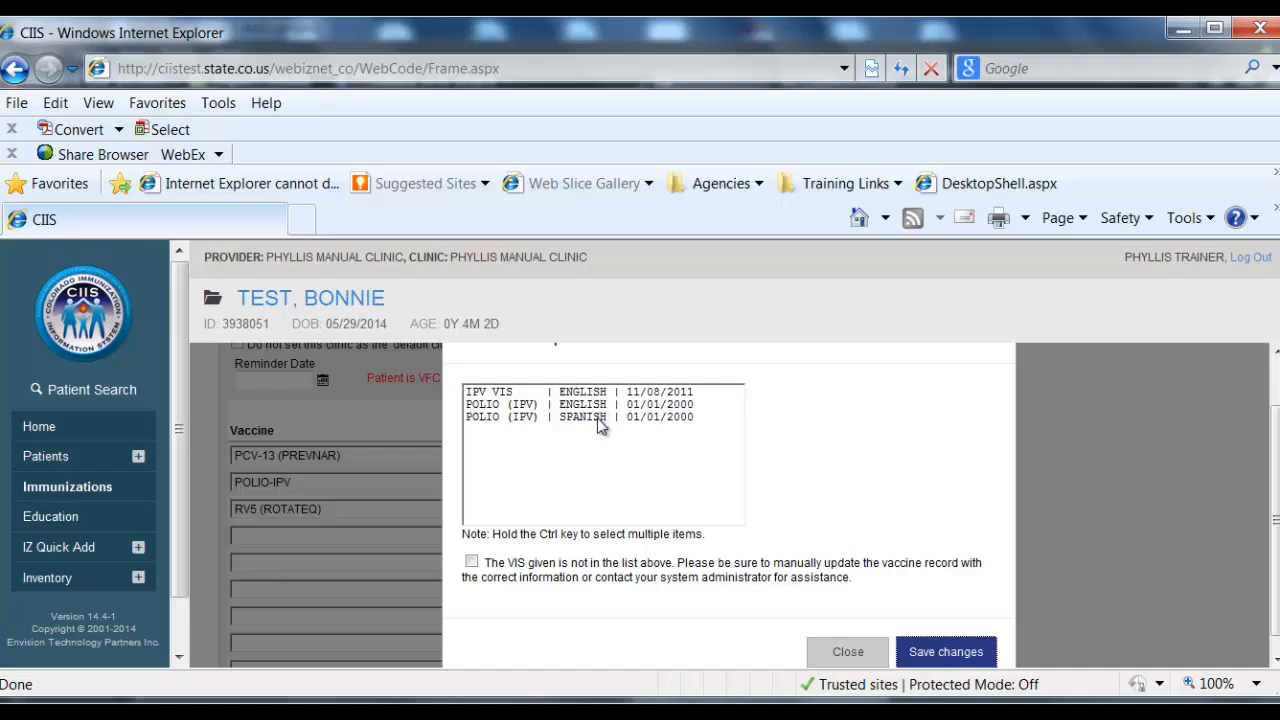
{"action": "left_click", "coordinate": [472, 563]}
{"action": "left_click", "coordinate": [960, 655]}
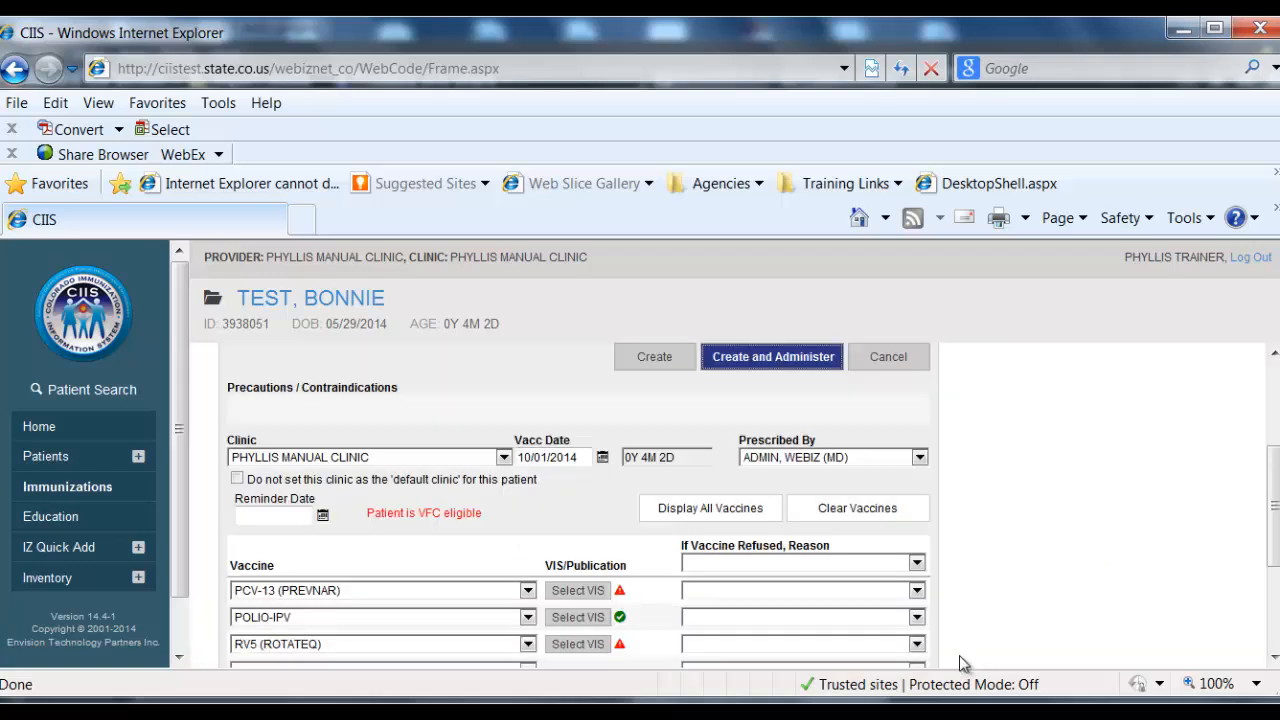
Assign the English ROTAVIRUS VIS dated 12/06/2010 to RV5 (ROTATEQ) and save it.
{"action": "scroll", "coordinate": [960, 605], "scroll_direction": "down", "scroll_amount": 1}
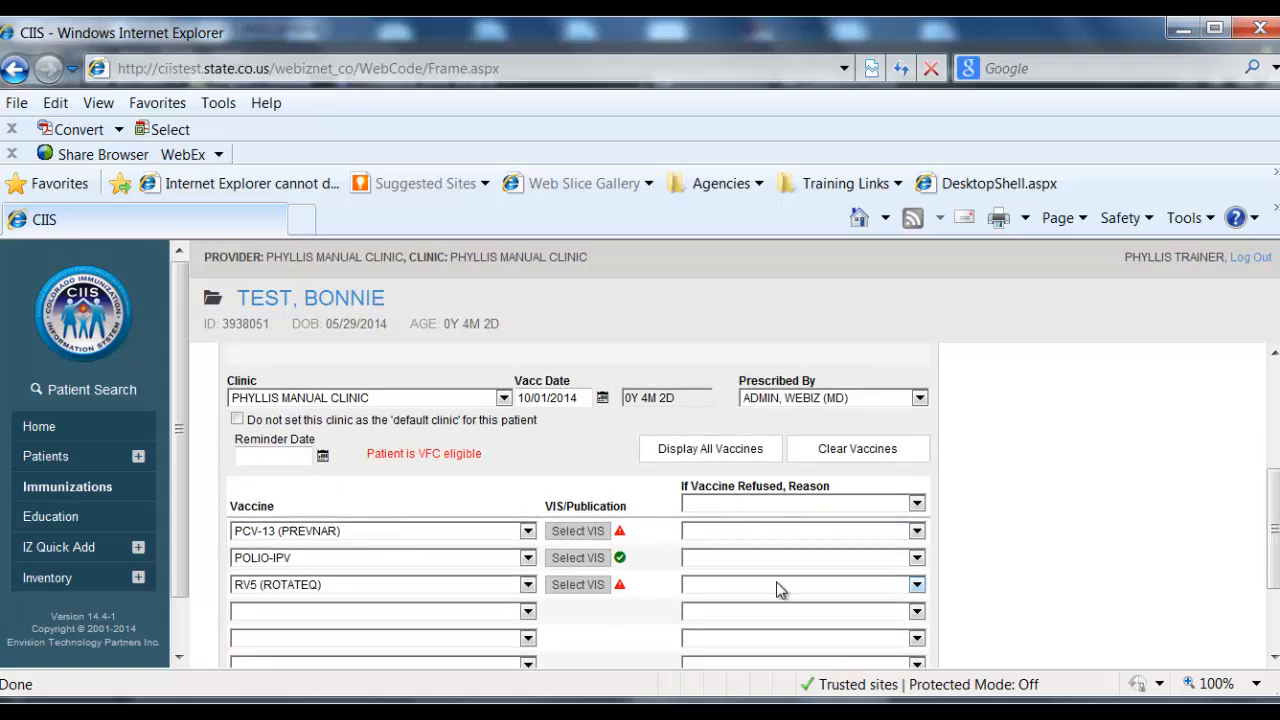
{"action": "left_click", "coordinate": [579, 585]}
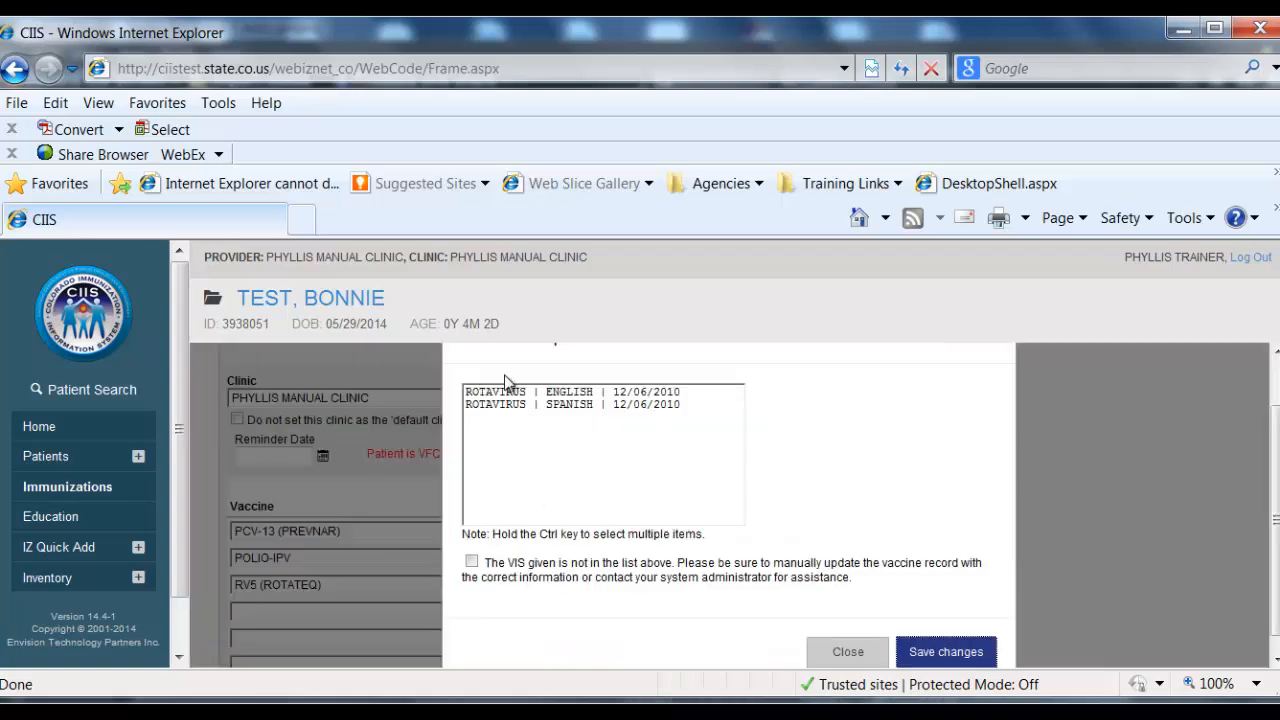
{"action": "left_click", "coordinate": [503, 392]}
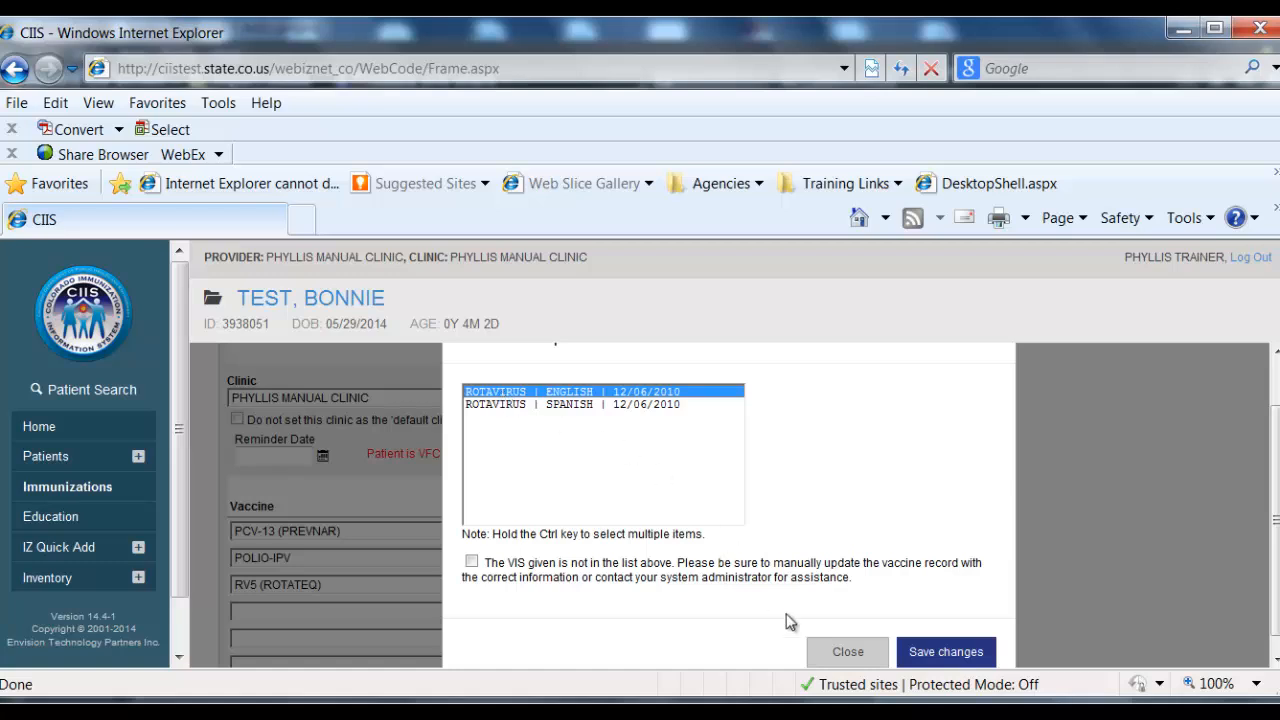
{"action": "left_click", "coordinate": [945, 652]}
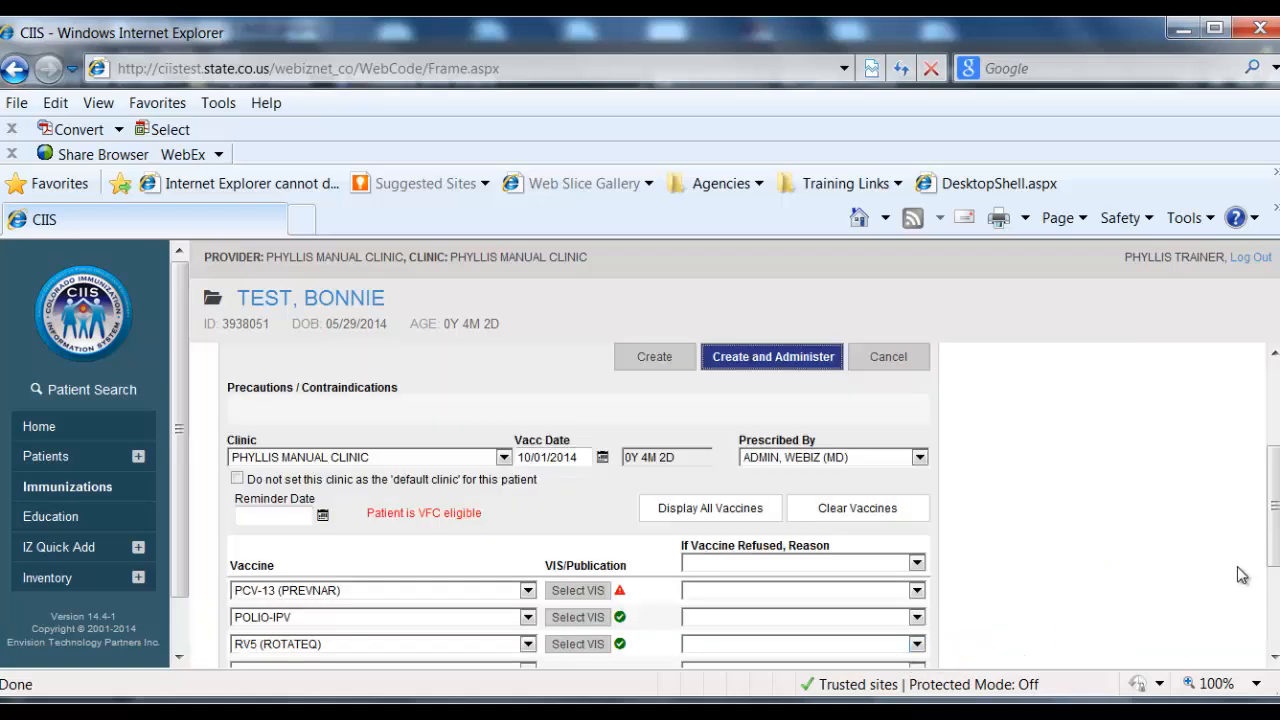
Review the refusal reasons for all vaccines, and set the refusal reason for PCV-13 (PREVNAR) alone to DEFERRED.
{"action": "left_click_drag", "start_coordinate": [1276, 538], "coordinate": [1276, 555]}
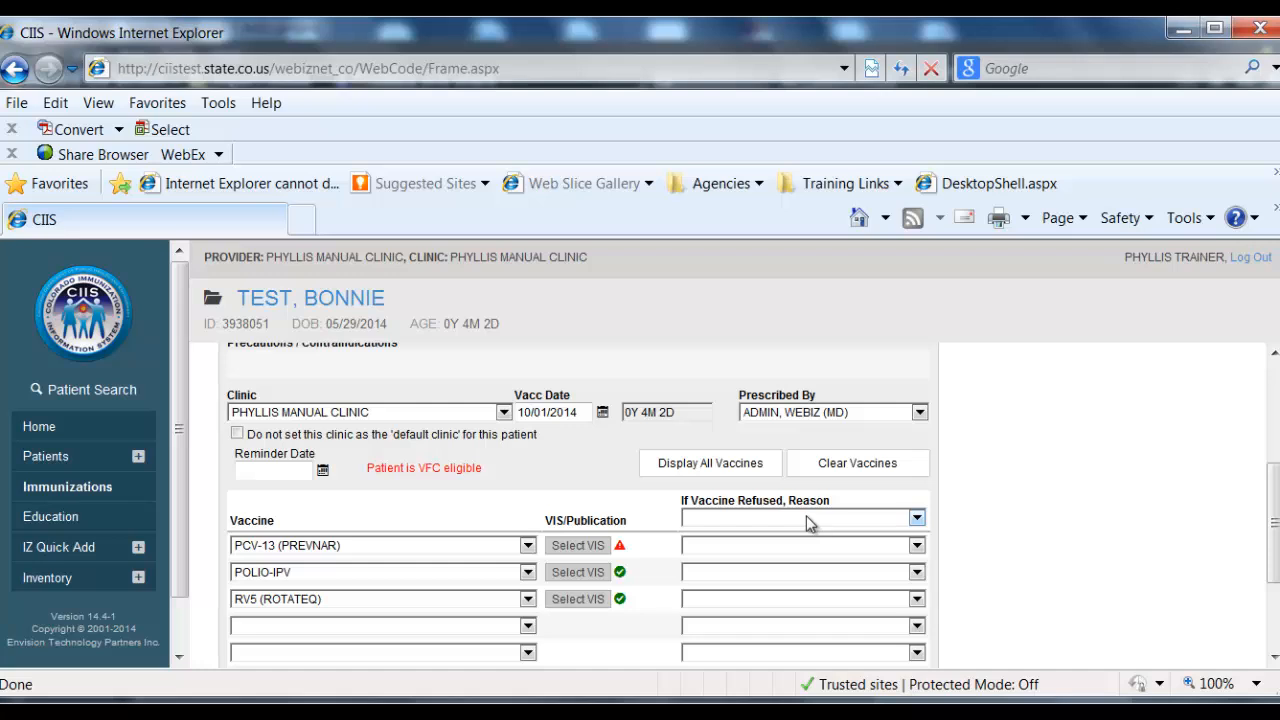
{"action": "left_click", "coordinate": [917, 519]}
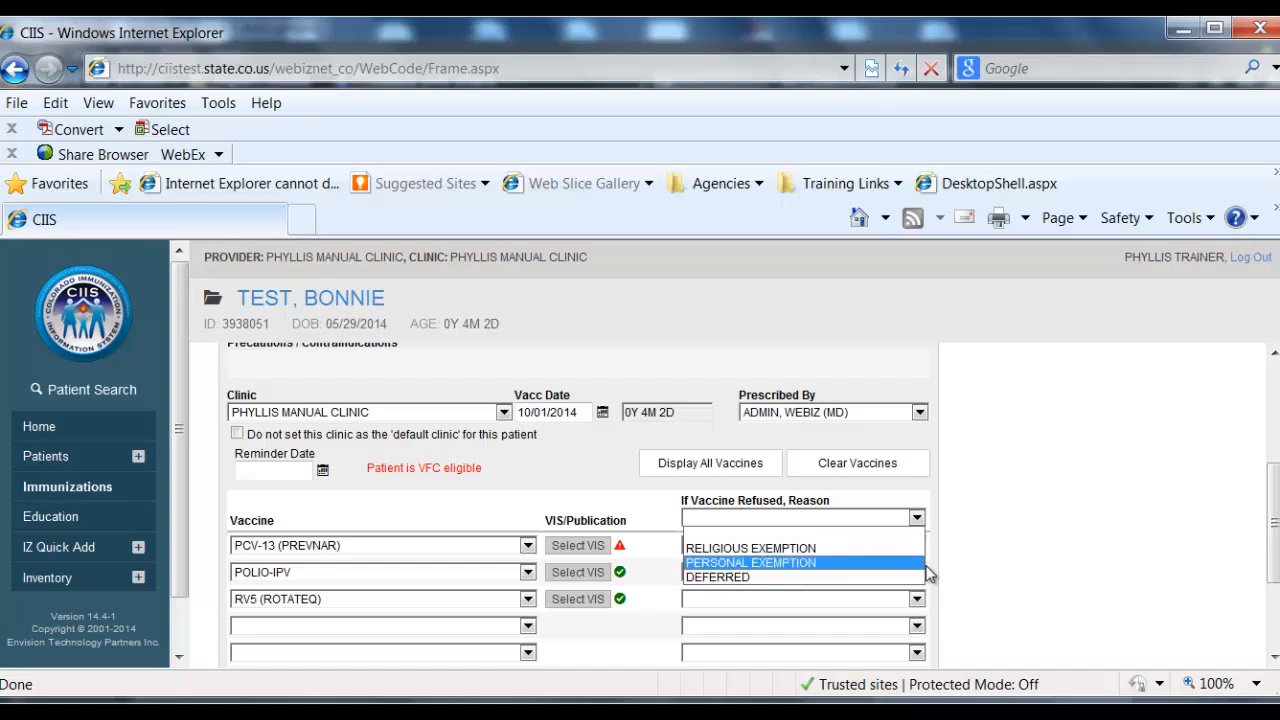
{"action": "left_click", "coordinate": [972, 560]}
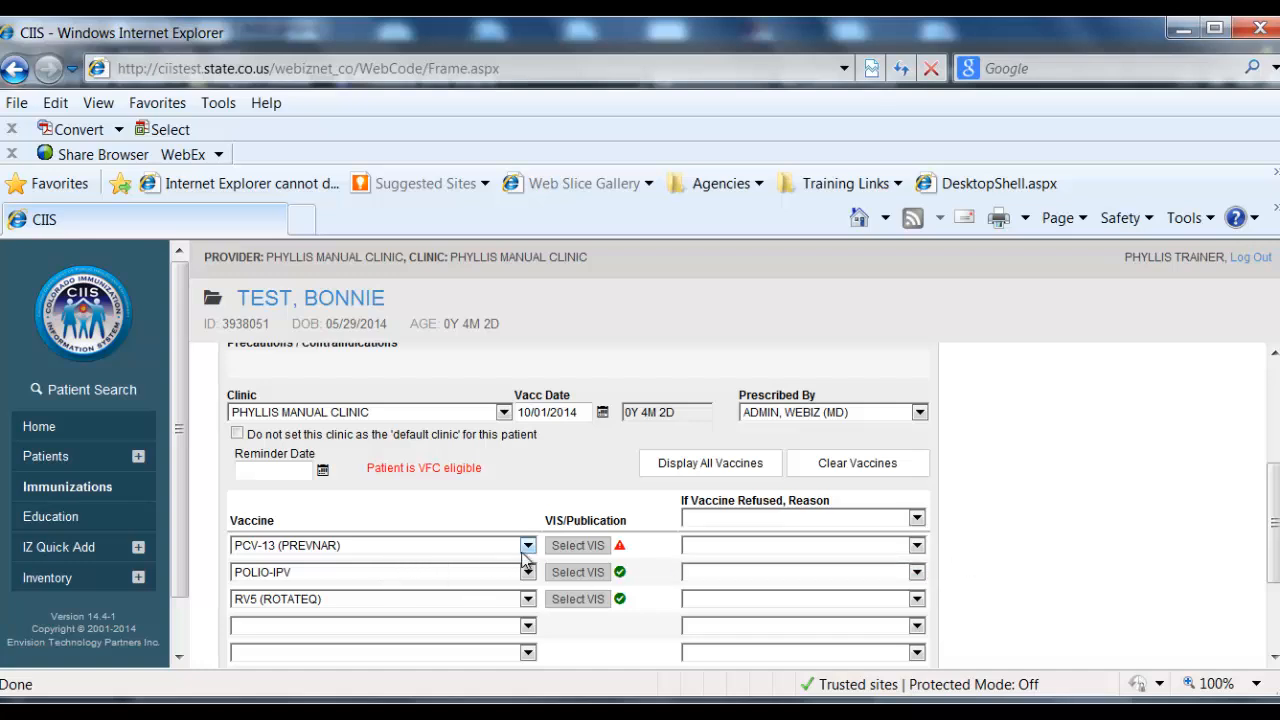
{"action": "left_click", "coordinate": [916, 546]}
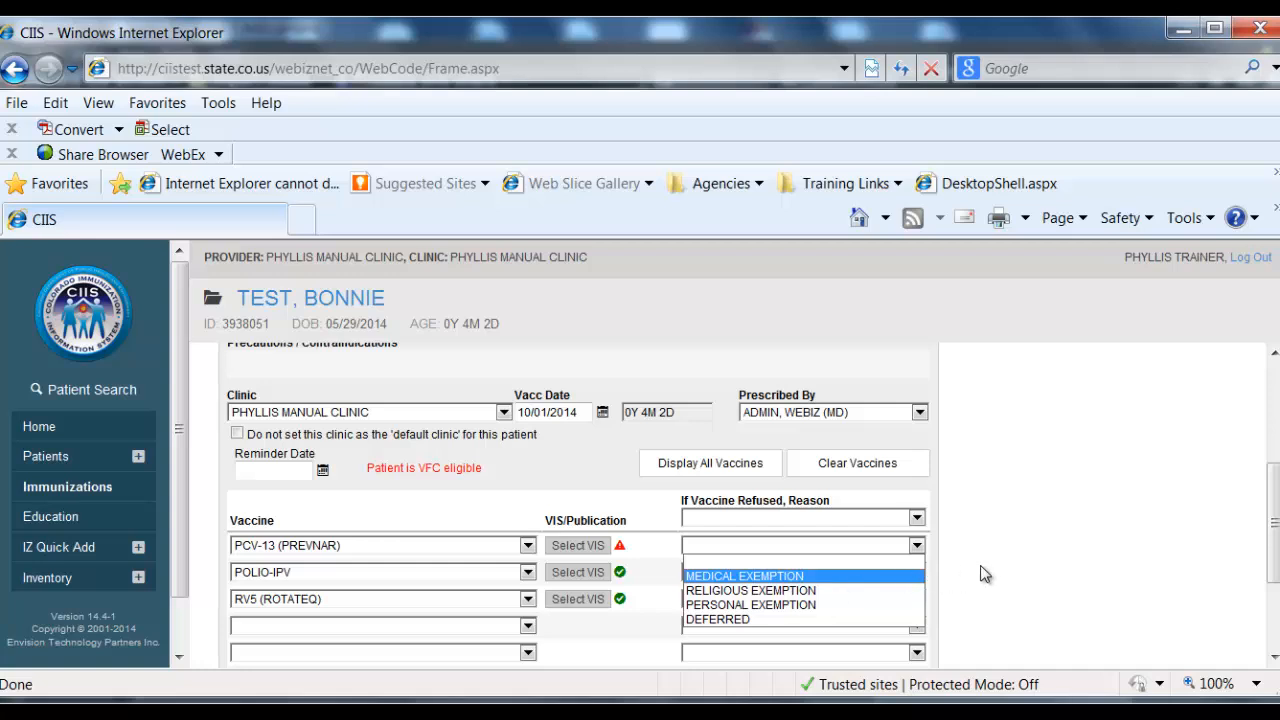
{"action": "left_click", "coordinate": [737, 620]}
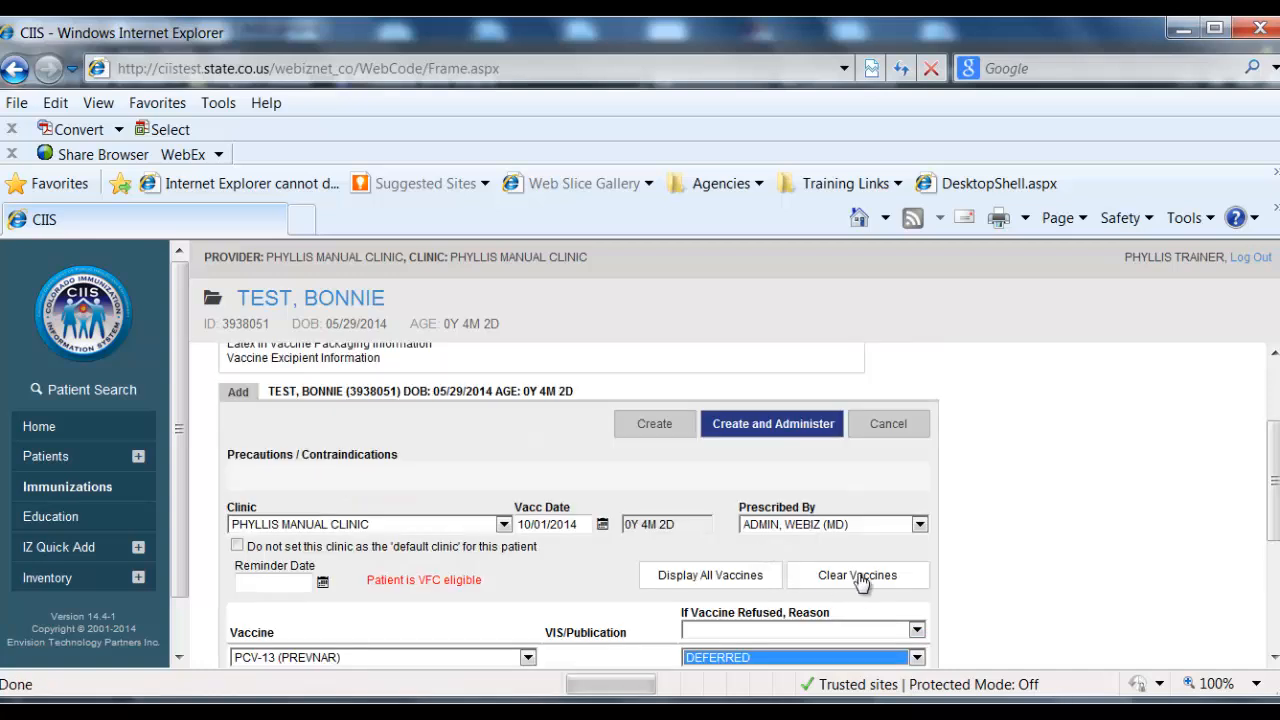
Check the completed vaccine rows, then create the immunizations and proceed to administering them.
{"action": "left_click_drag", "start_coordinate": [1275, 505], "coordinate": [1275, 579]}
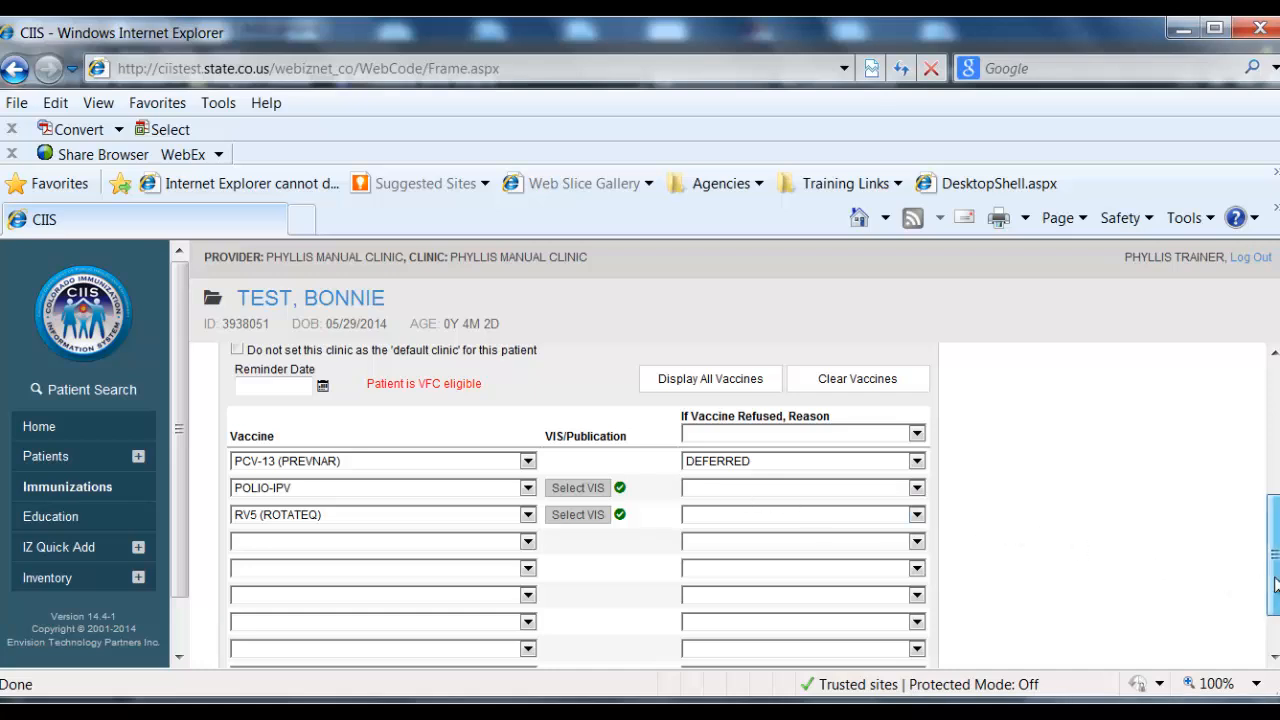
{"action": "left_click_drag", "start_coordinate": [1275, 585], "coordinate": [1270, 520]}
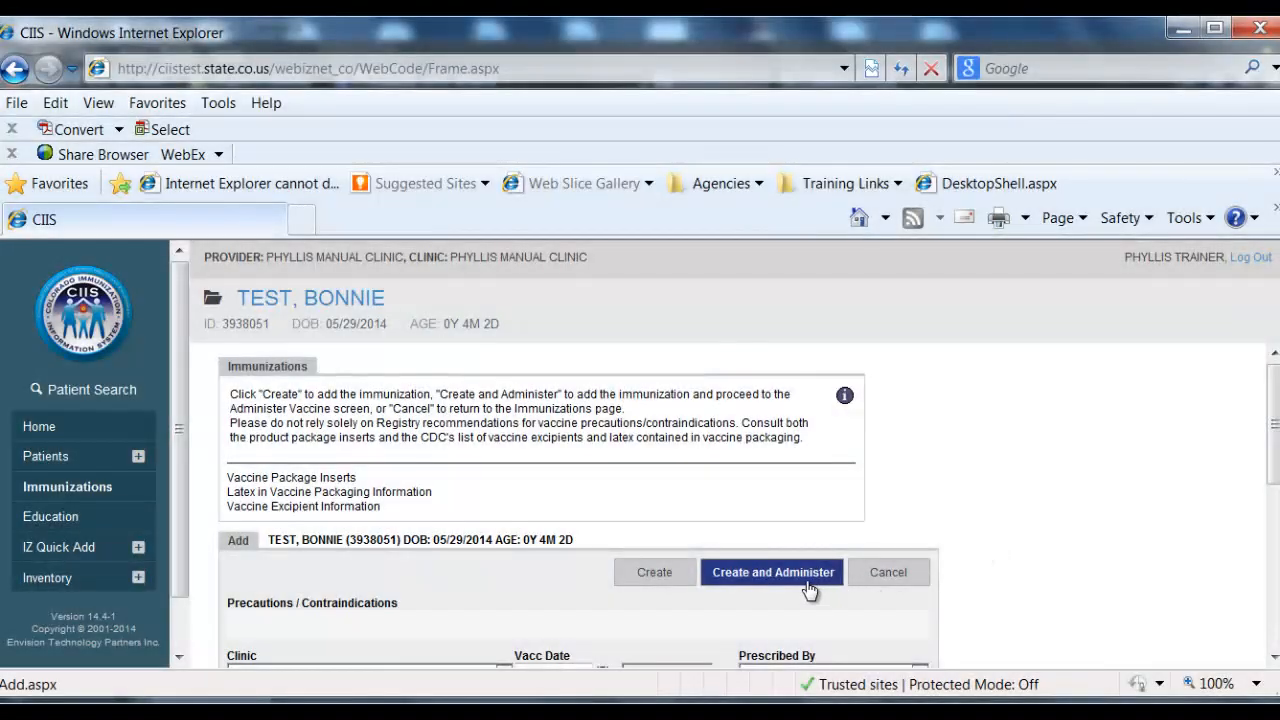
{"action": "left_click", "coordinate": [801, 578]}
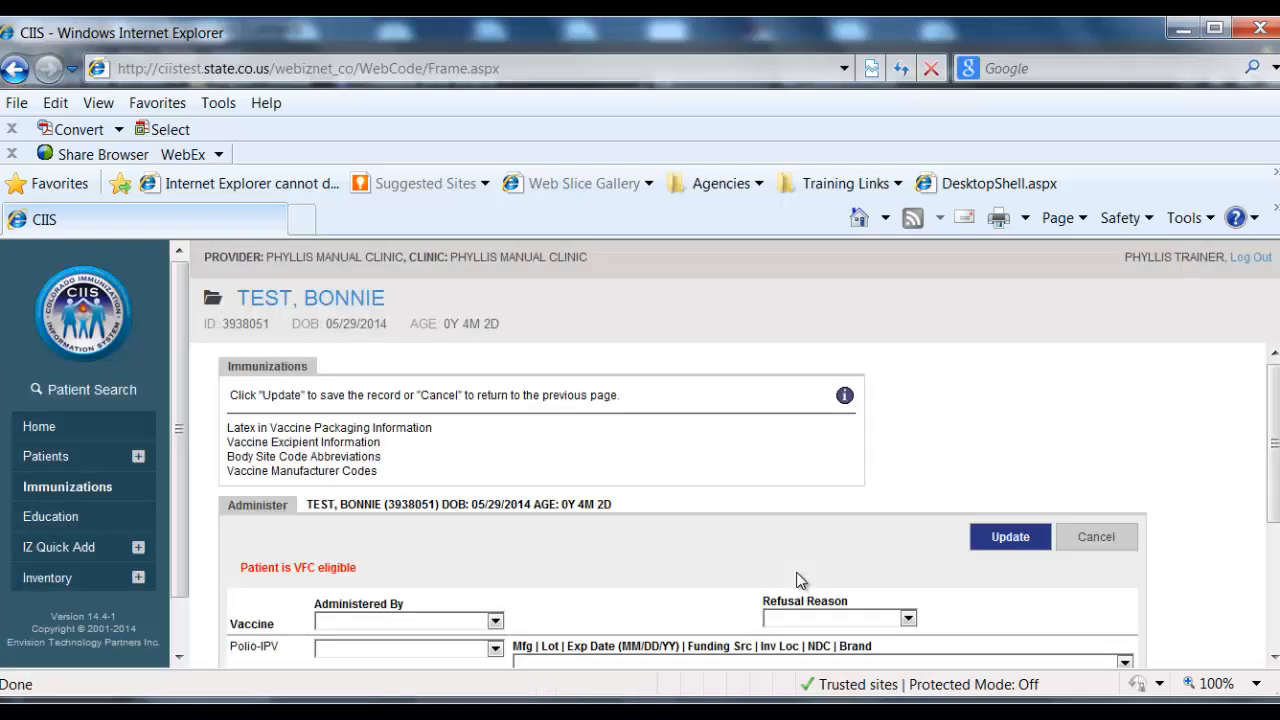
Examine the administration fields for Polio-IPV, including the available body site codes, without choosing one.
{"action": "left_click_drag", "start_coordinate": [1274, 474], "coordinate": [1274, 486]}
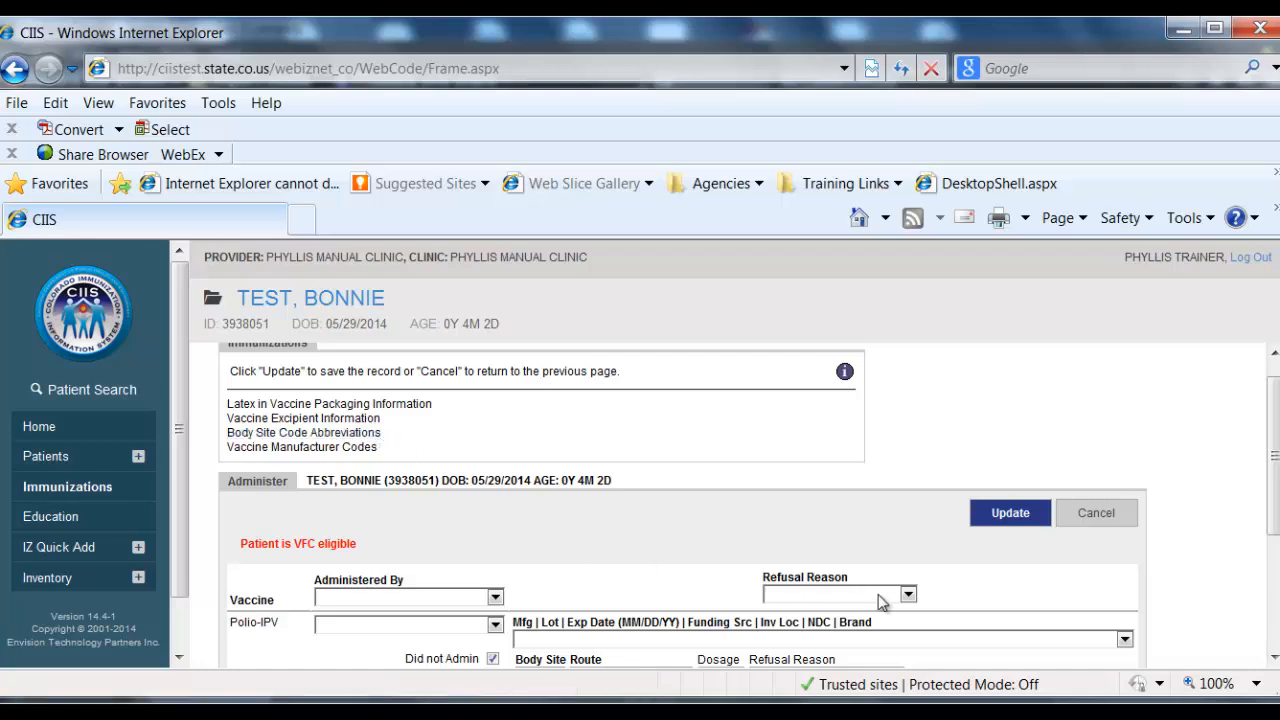
{"action": "left_click_drag", "start_coordinate": [1275, 520], "coordinate": [1275, 578]}
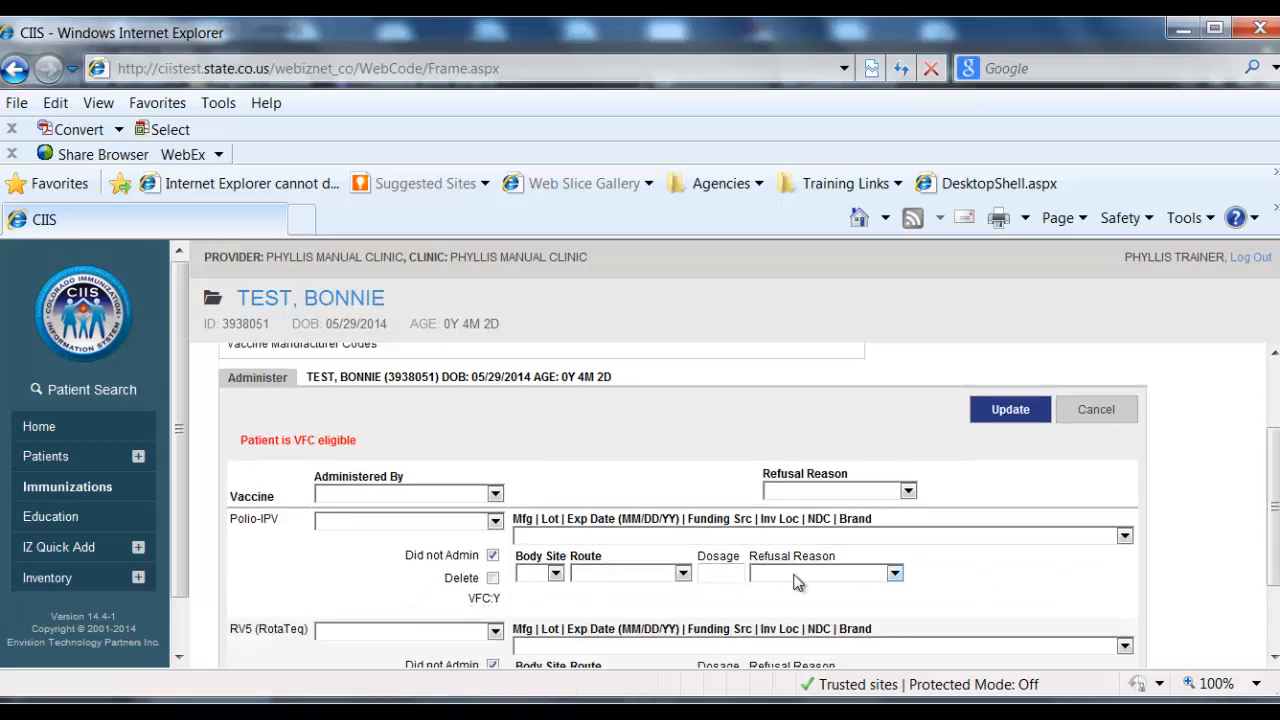
{"action": "left_click", "coordinate": [555, 573]}
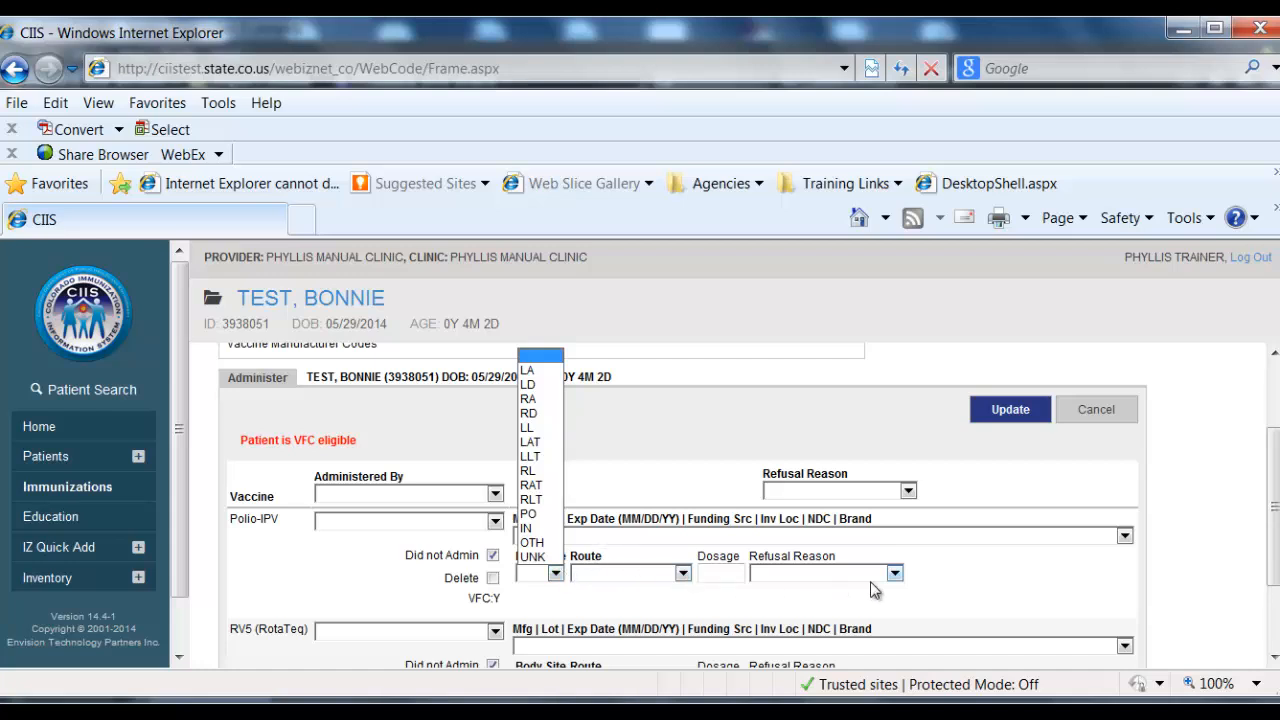
{"action": "left_click", "coordinate": [976, 591]}
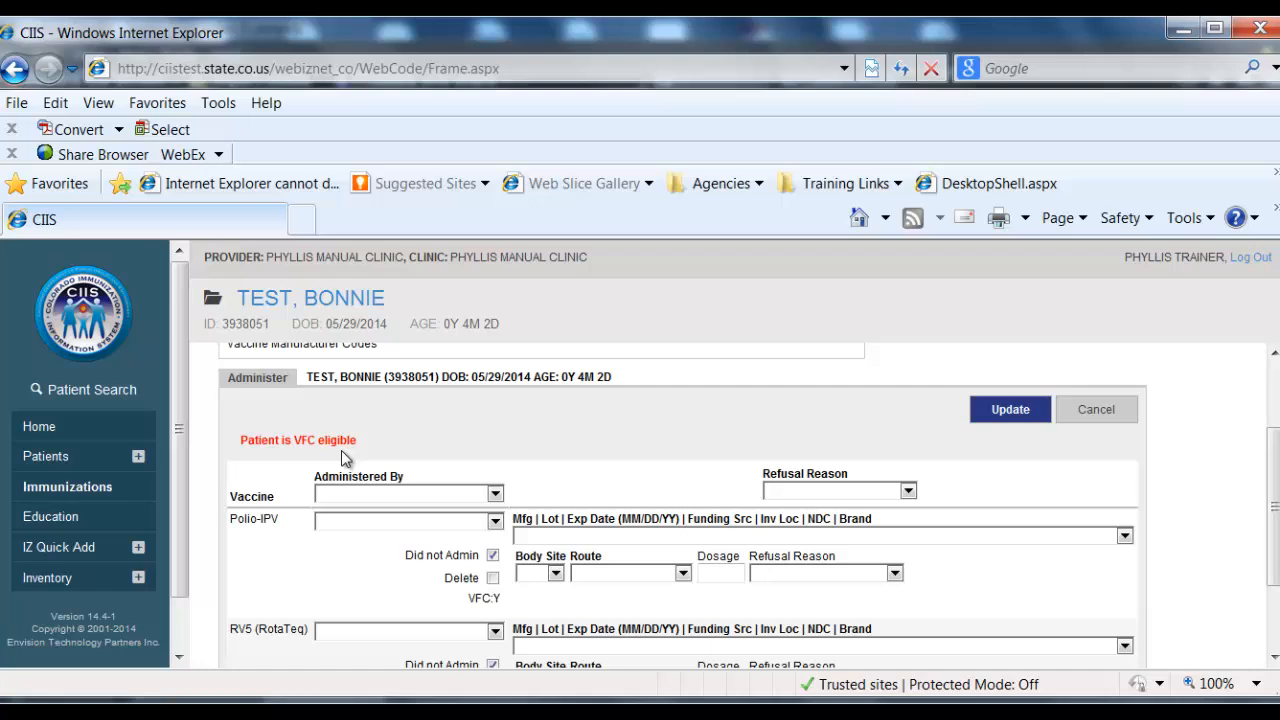
Set the administering staff member for all vaccines and assign Polio-IPV the PMC lot TYWC23, expiring 04/30/15, from VFC 007.
{"action": "left_click", "coordinate": [495, 493]}
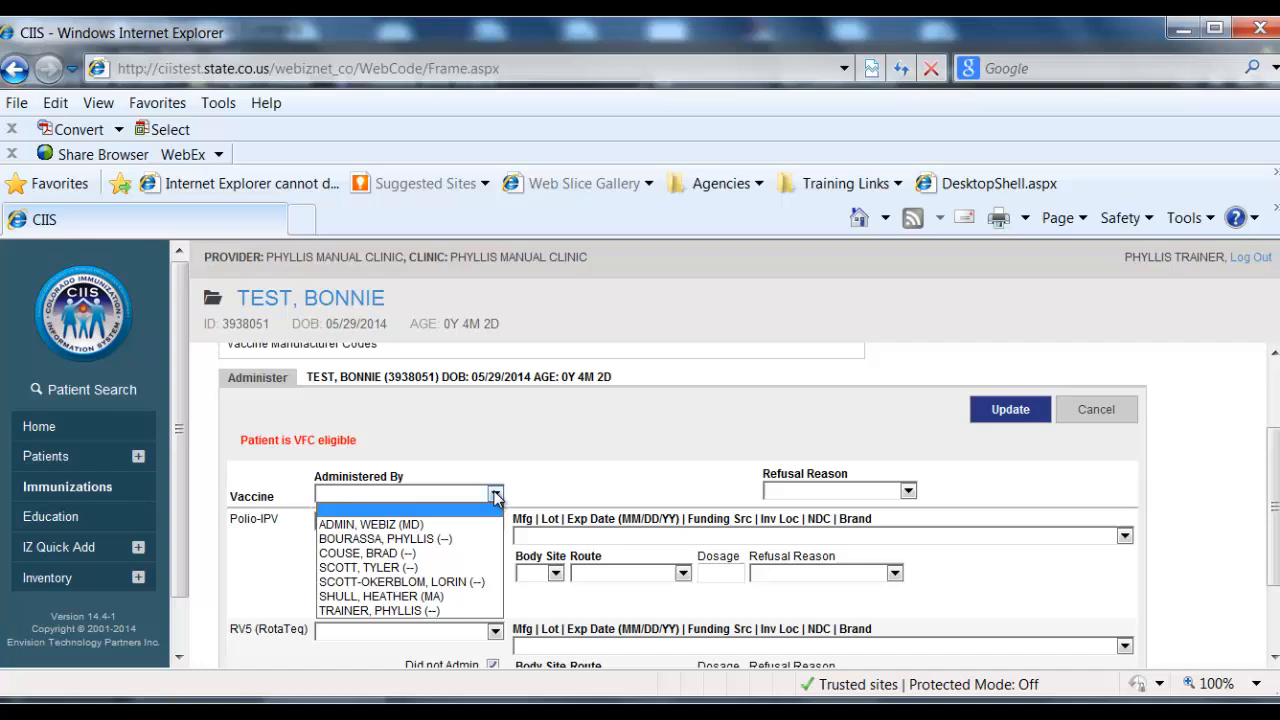
{"action": "left_click", "coordinate": [393, 538]}
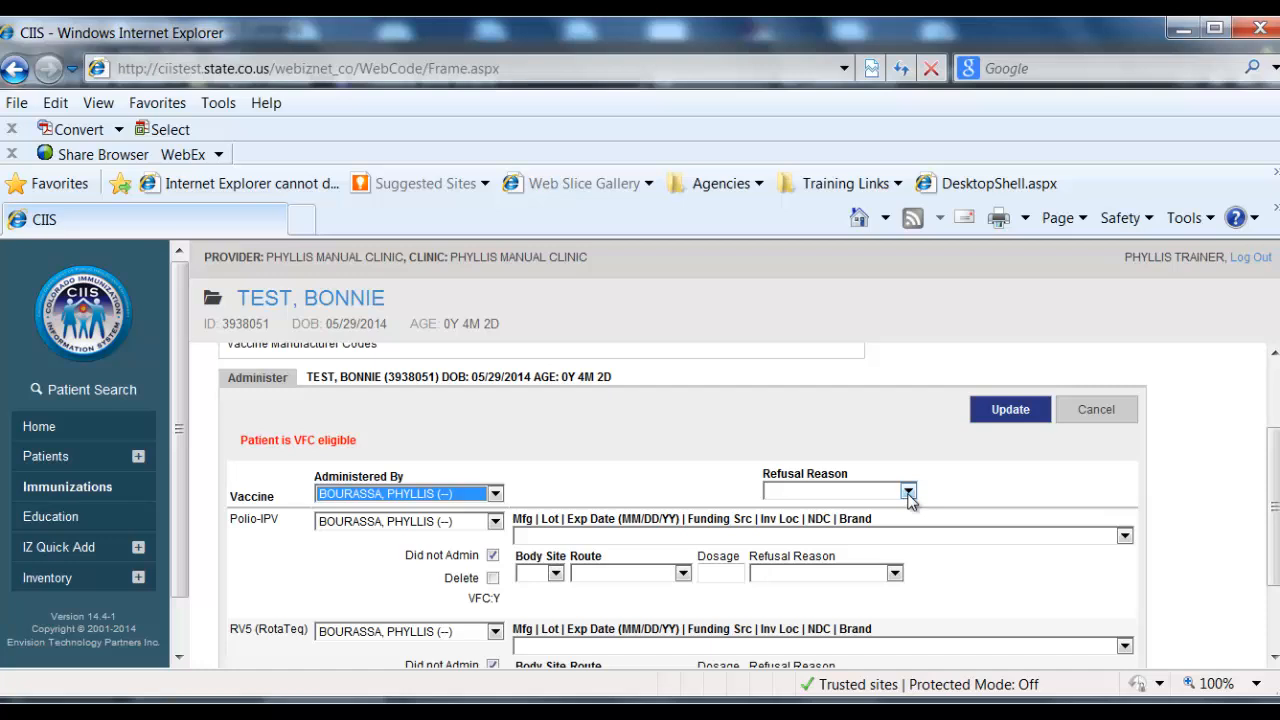
{"action": "left_click_drag", "start_coordinate": [1272, 537], "coordinate": [1277, 574]}
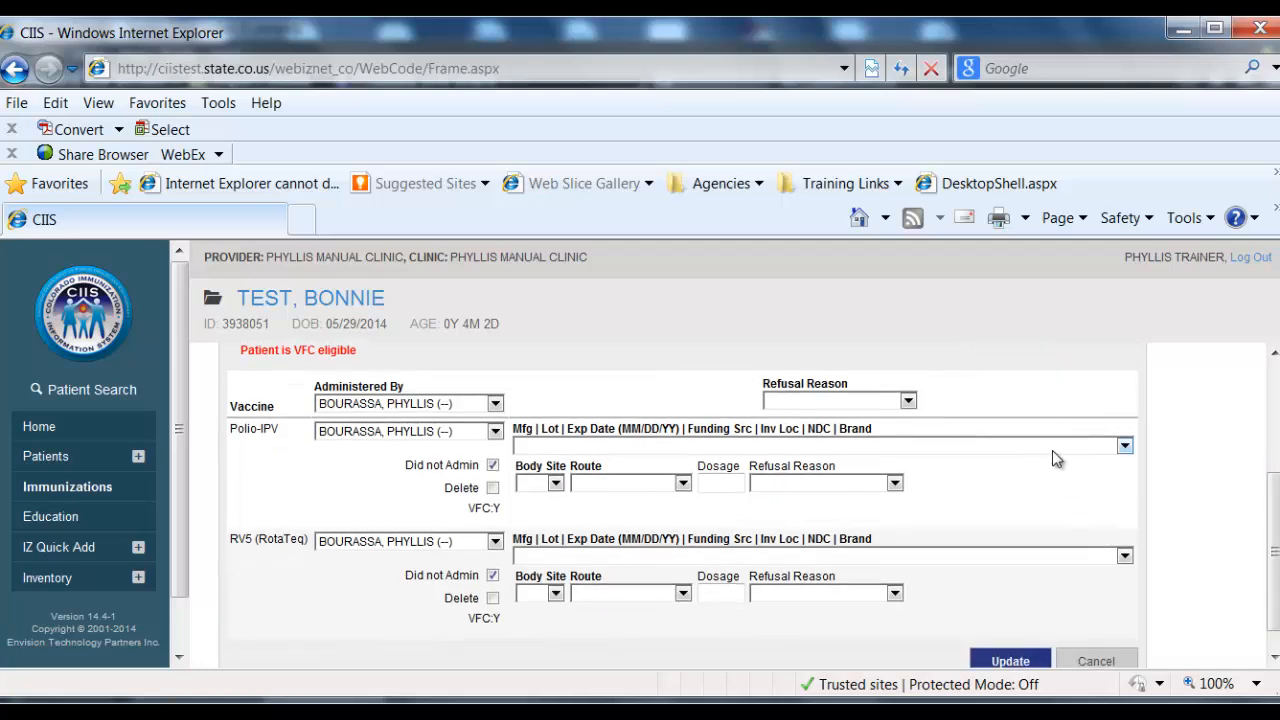
{"action": "left_click", "coordinate": [1125, 447]}
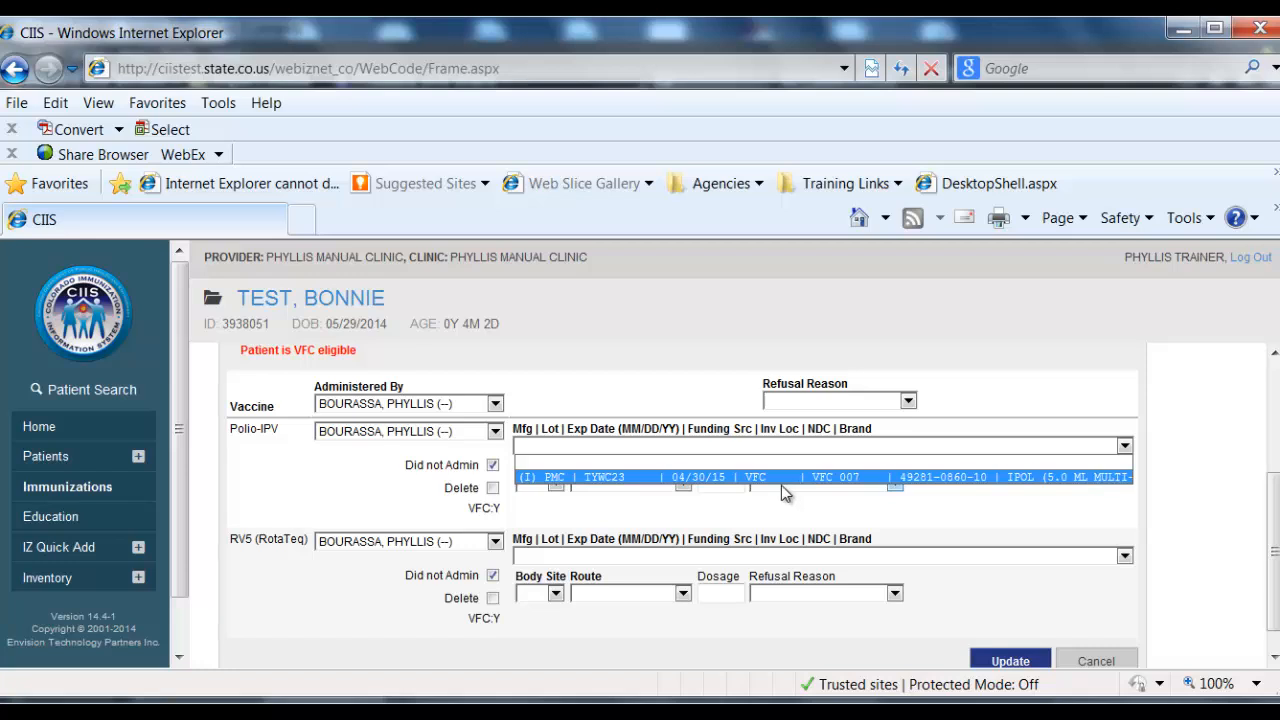
{"action": "left_click", "coordinate": [1000, 477]}
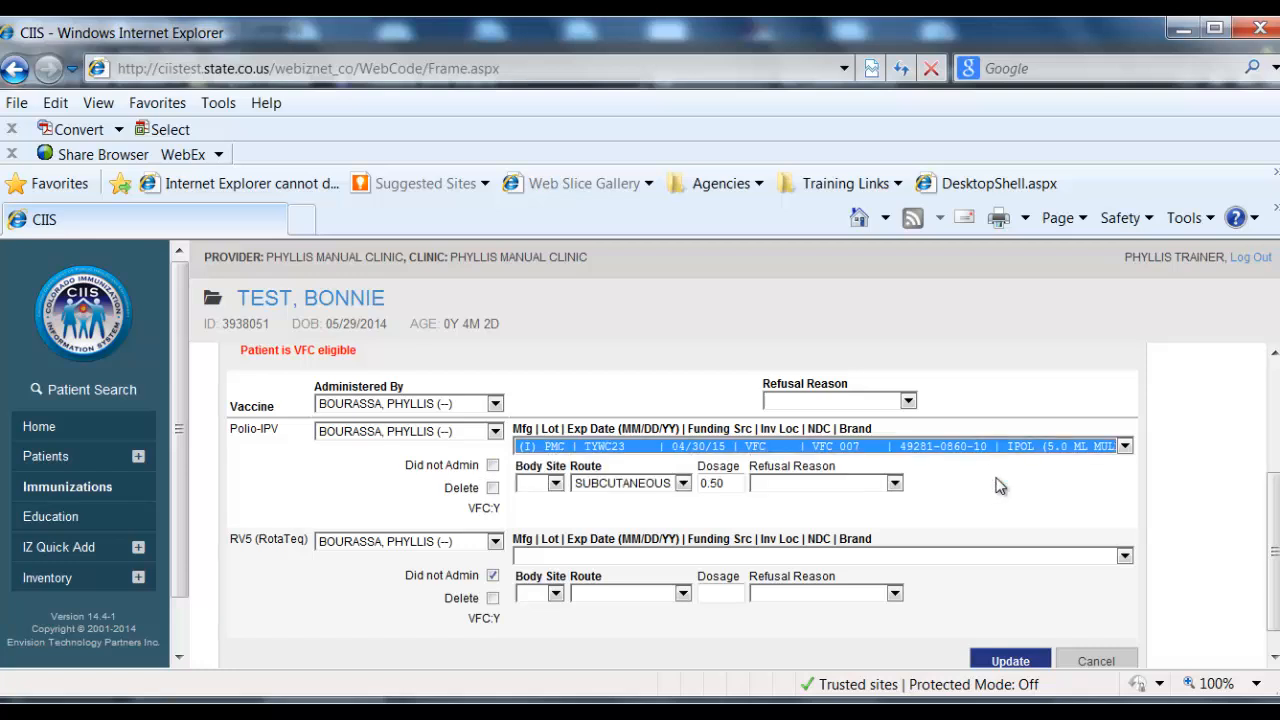
Set the Polio-IPV body site to LA and choose SUBCUTANEOUS as its route.
{"action": "left_click", "coordinate": [555, 484]}
{"action": "left_click", "coordinate": [536, 515]}
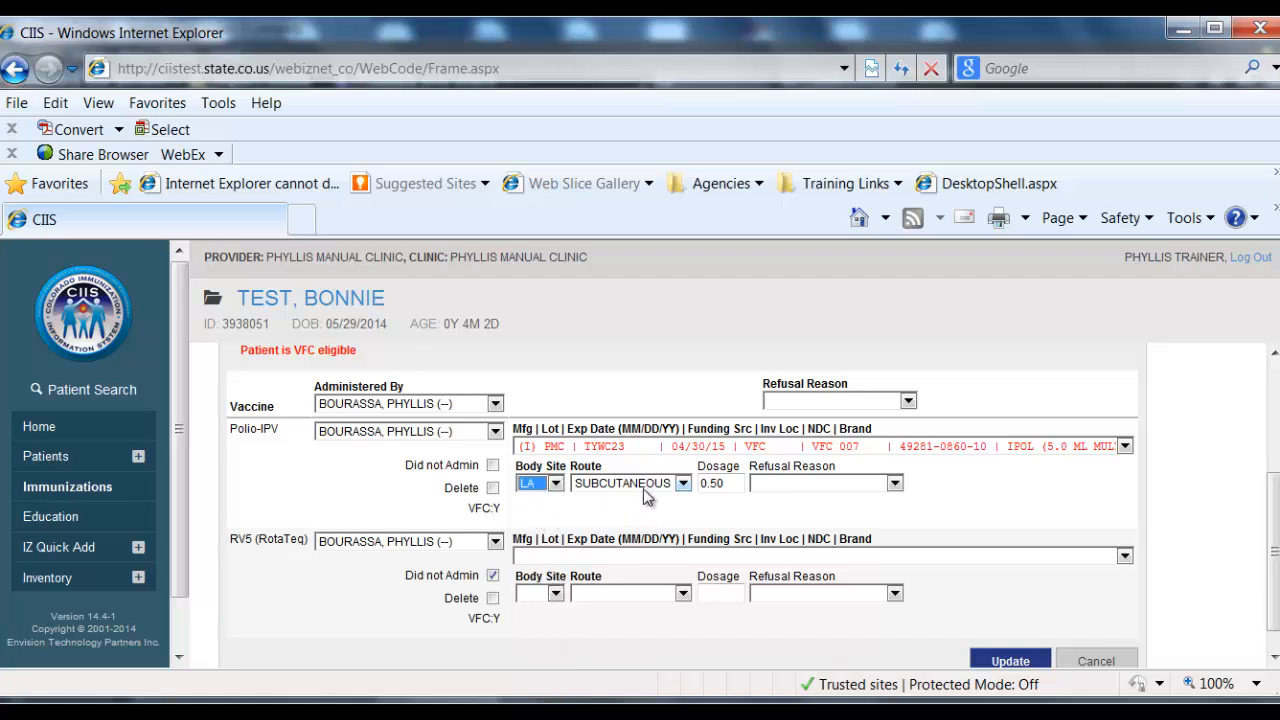
{"action": "left_click", "coordinate": [682, 484]}
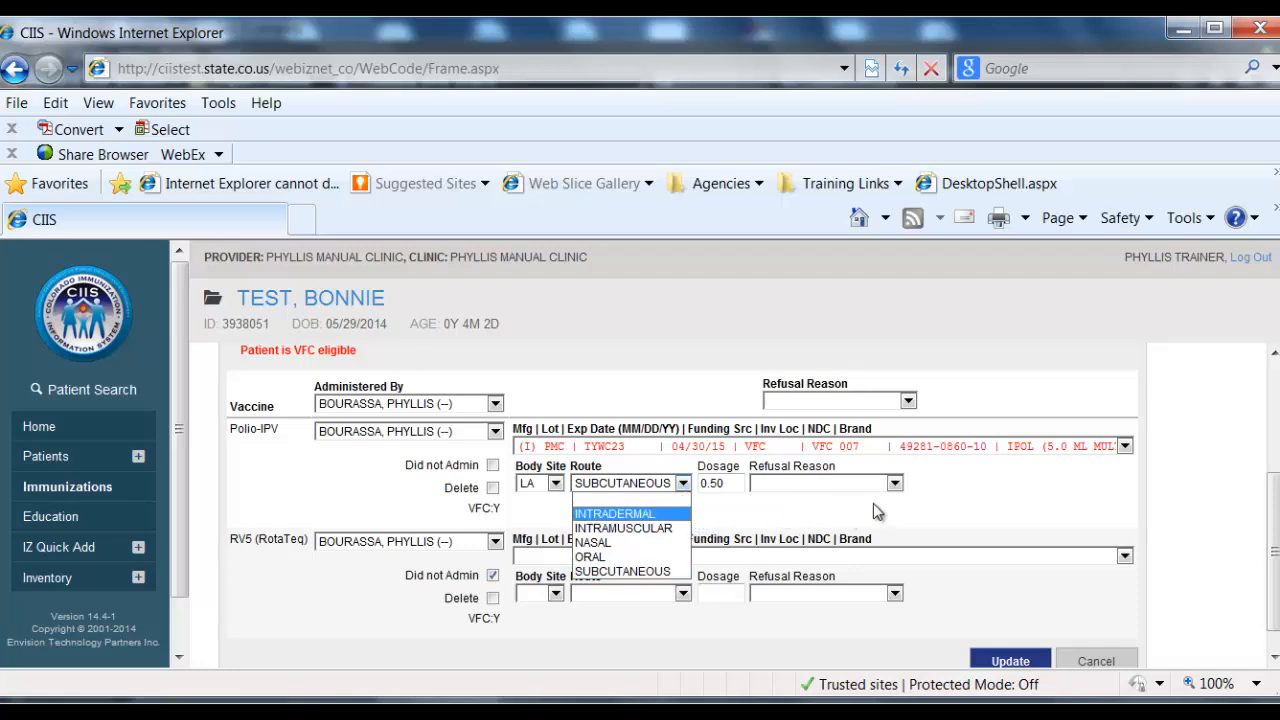
{"action": "key", "text": "Down"}
{"action": "key", "text": "Down"}
{"action": "key", "text": "Down"}
{"action": "key", "text": "Down"}
{"action": "key", "text": "Return"}
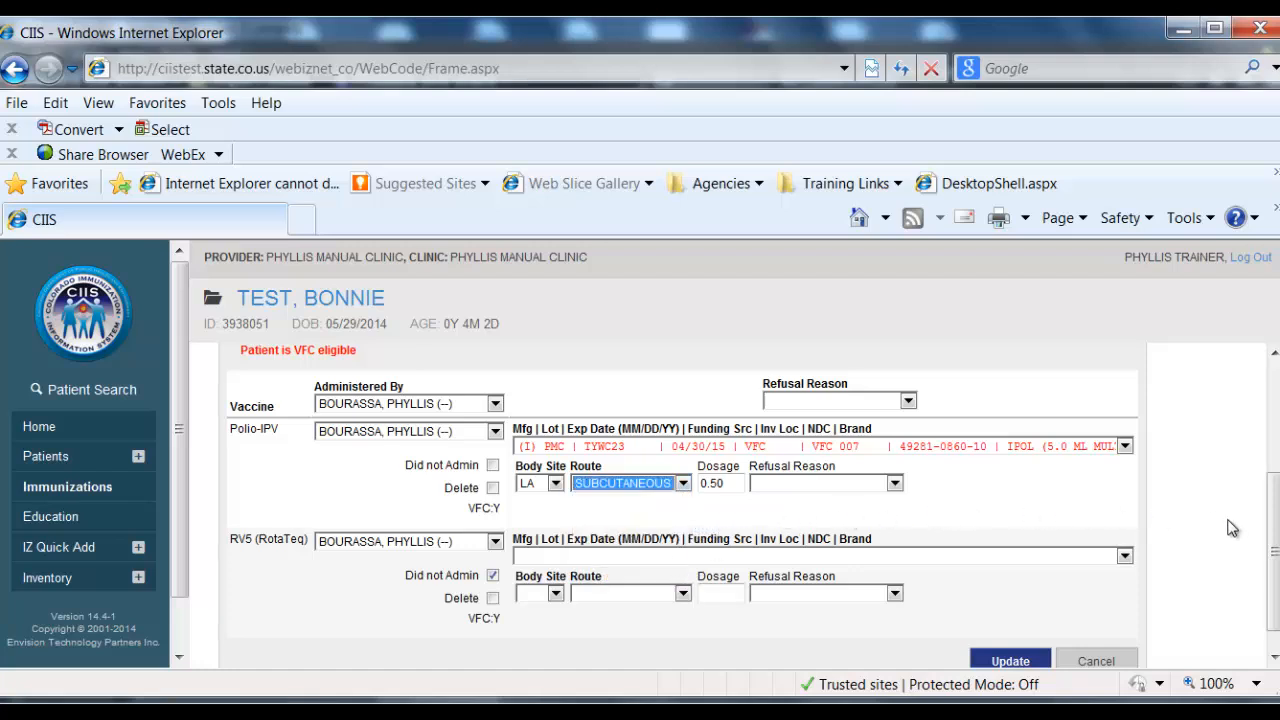
Check the lot choices for RV5 (RotaTeq) without assigning one, then save the administration details and acknowledge the warning.
{"action": "left_click_drag", "start_coordinate": [1274, 534], "coordinate": [1274, 552]}
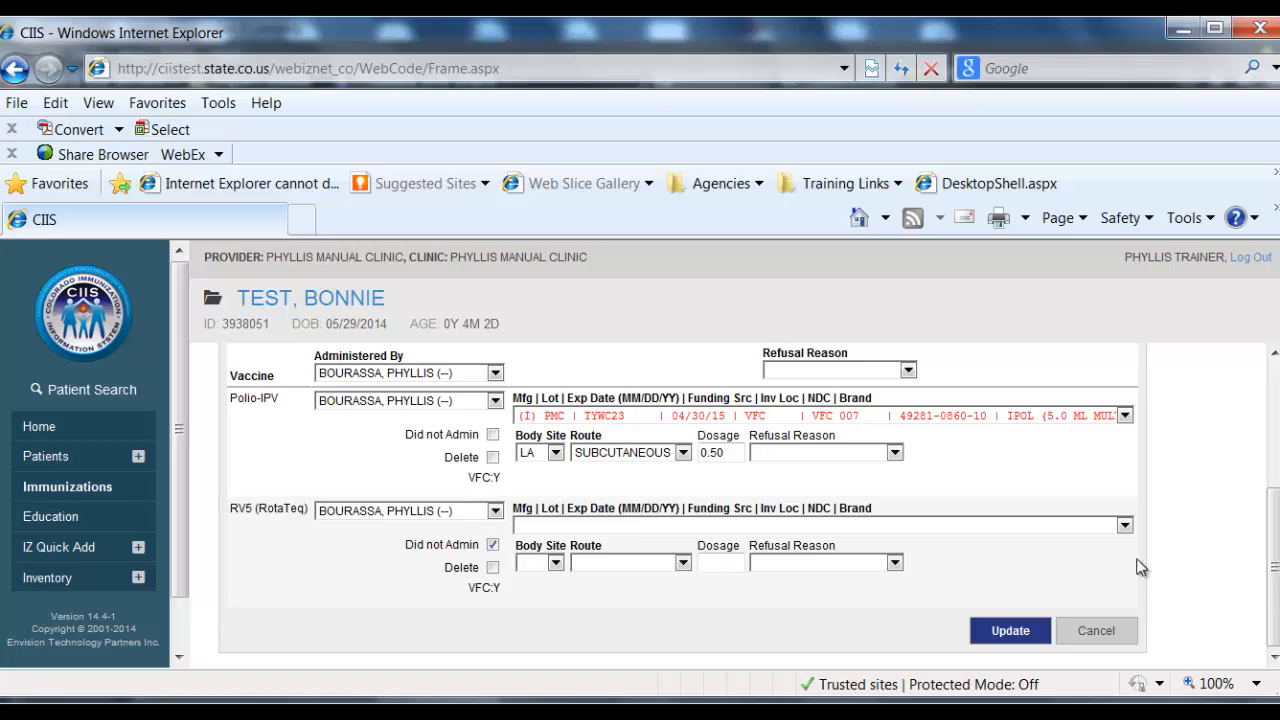
{"action": "left_click", "coordinate": [1124, 525]}
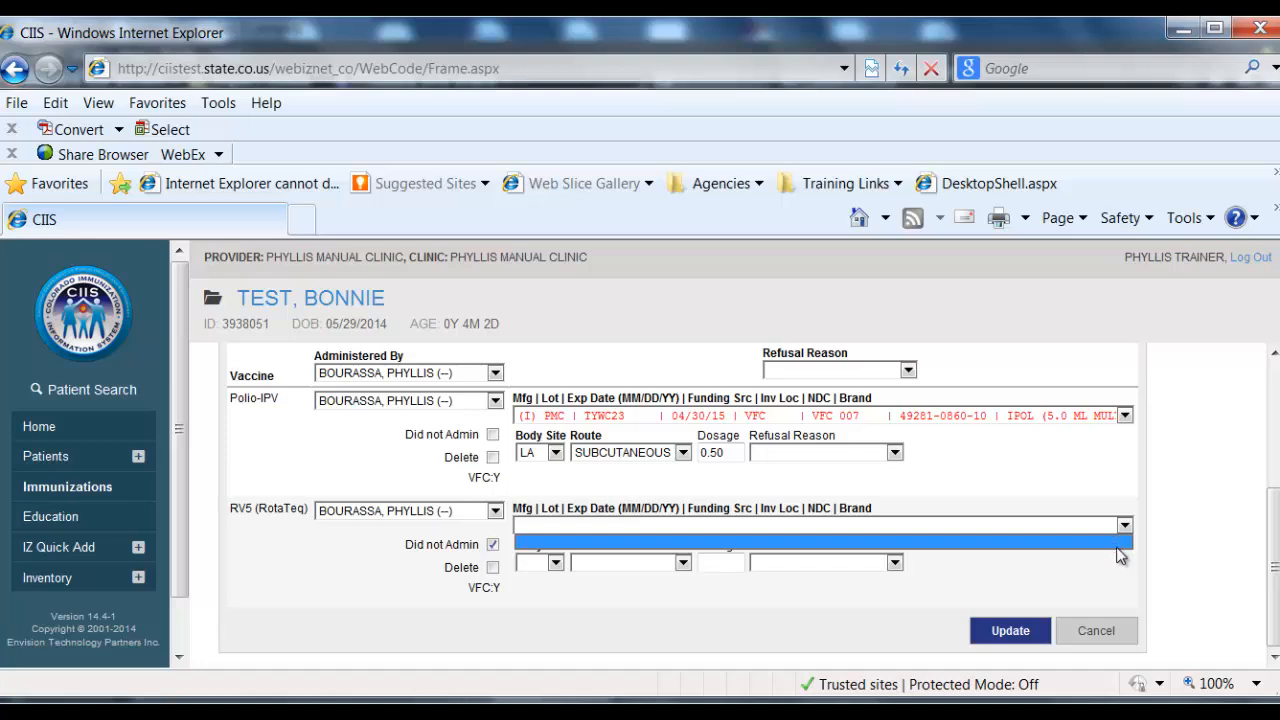
{"action": "left_click", "coordinate": [1117, 561]}
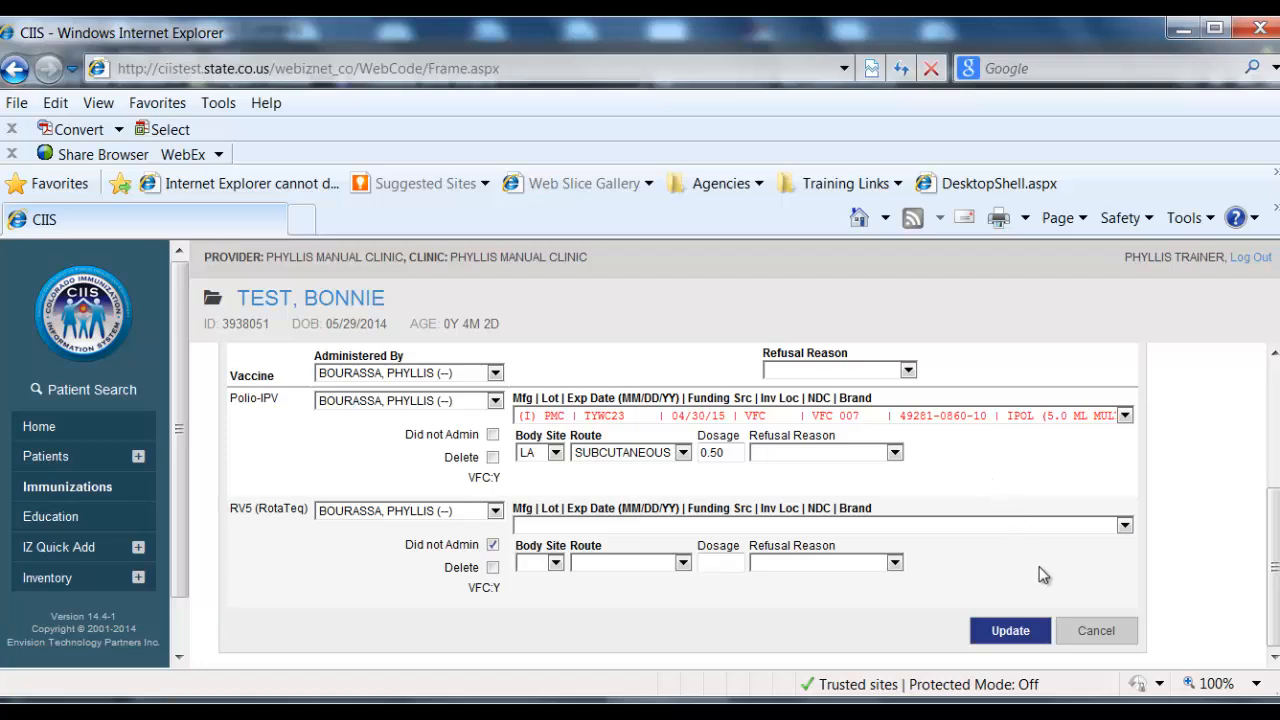
{"action": "left_click", "coordinate": [1010, 631]}
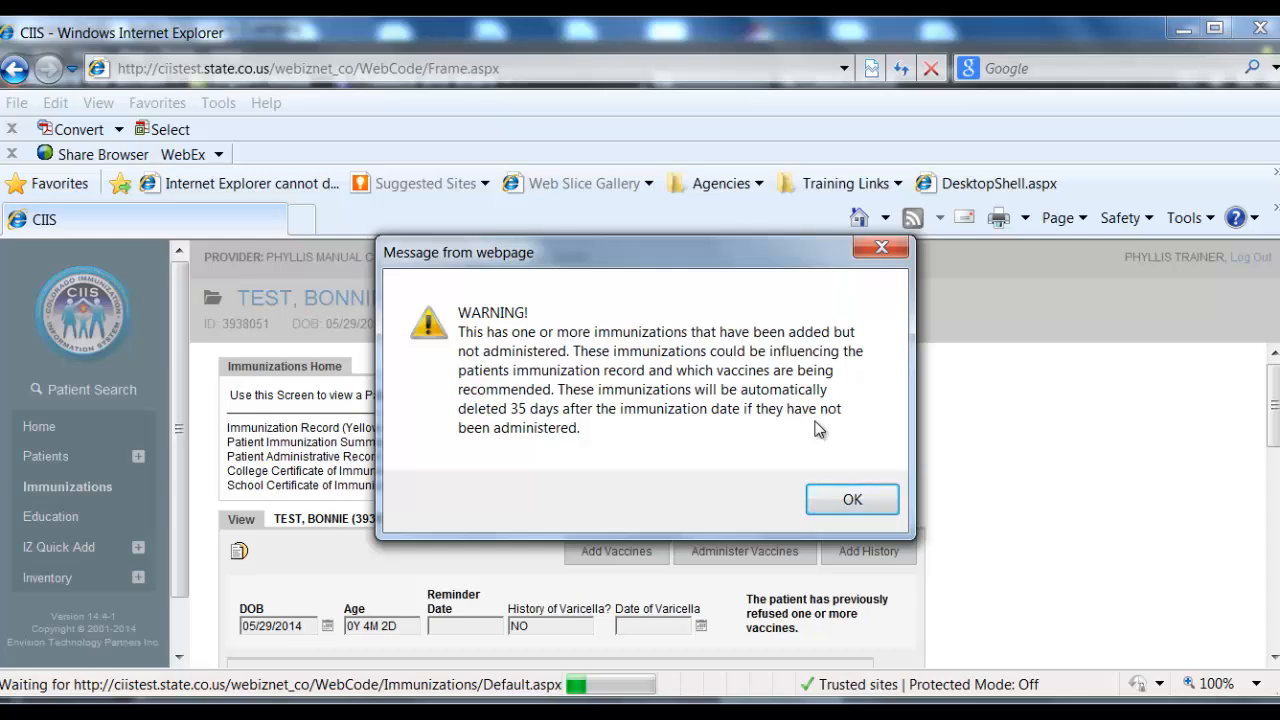
{"action": "left_click", "coordinate": [852, 503]}
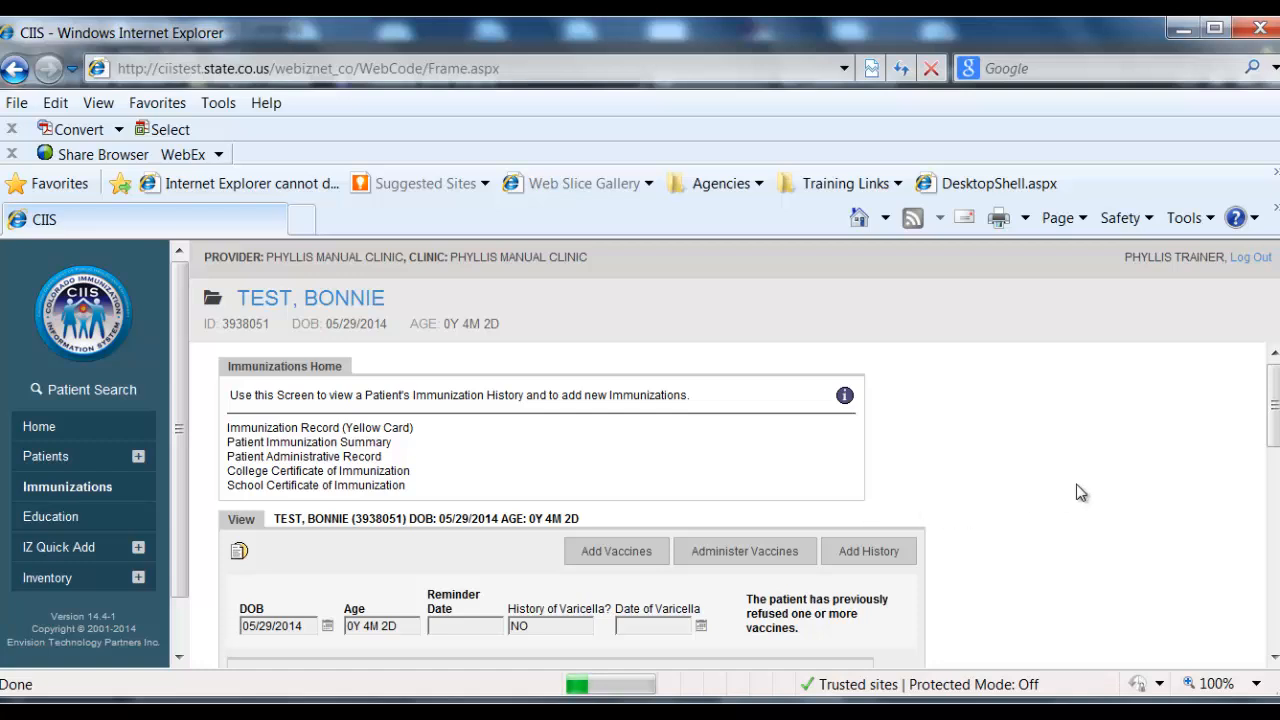
Examine the patient's immunization history, including the Polio and Rotavirus entries, and the vaccines recommended for today.
{"action": "left_click_drag", "start_coordinate": [1273, 405], "coordinate": [1273, 404]}
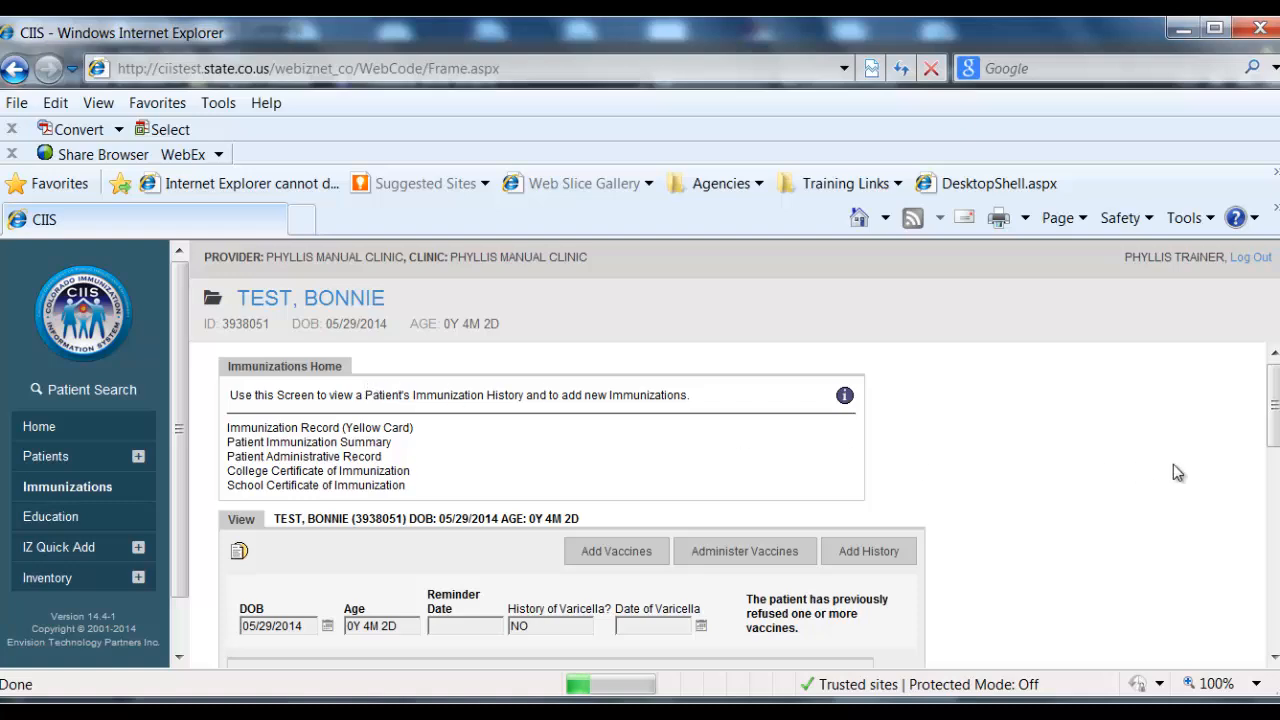
{"action": "left_click_drag", "start_coordinate": [1272, 432], "coordinate": [1276, 557]}
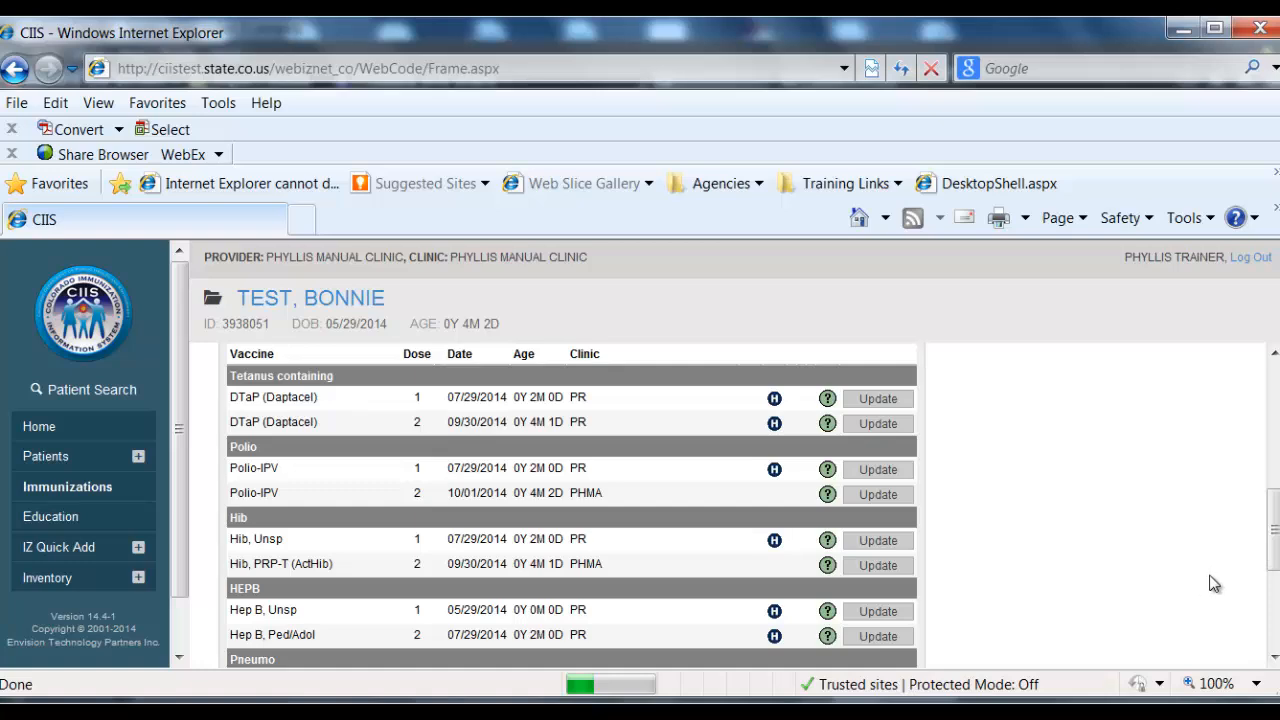
{"action": "scroll", "coordinate": [1260, 570], "scroll_direction": "down", "scroll_amount": 2}
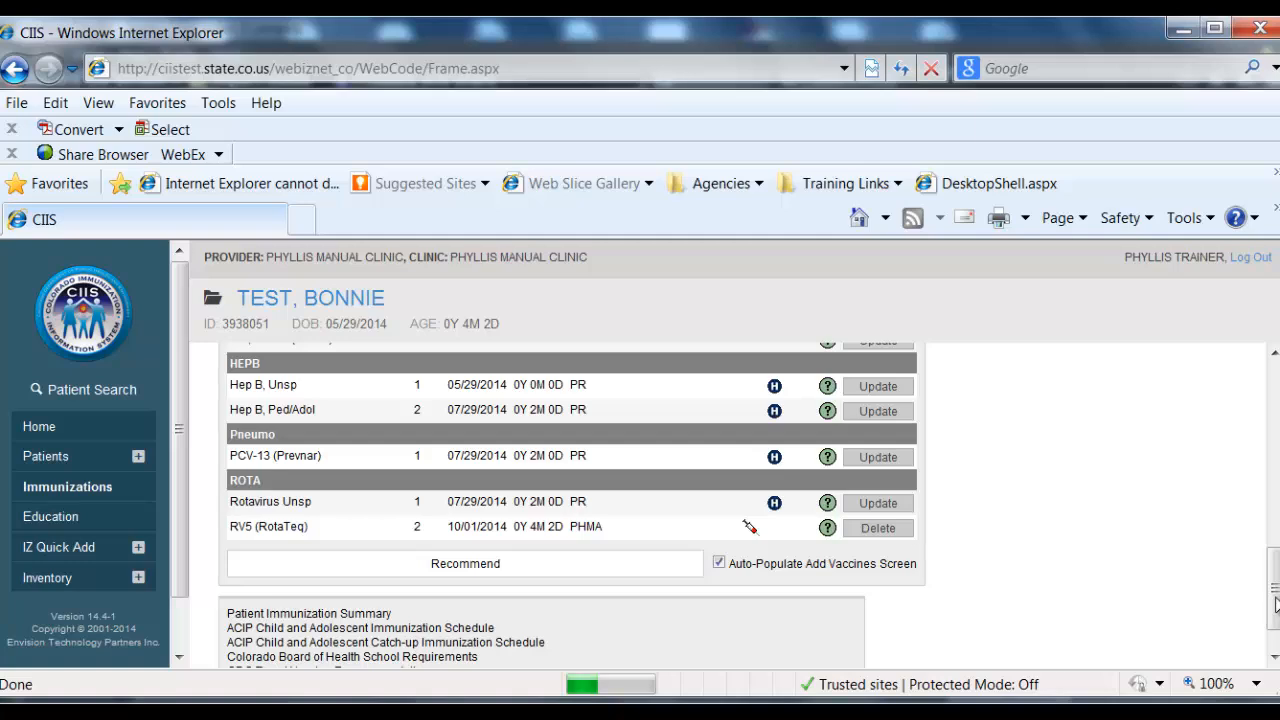
{"action": "left_click_drag", "start_coordinate": [1270, 606], "coordinate": [1270, 378]}
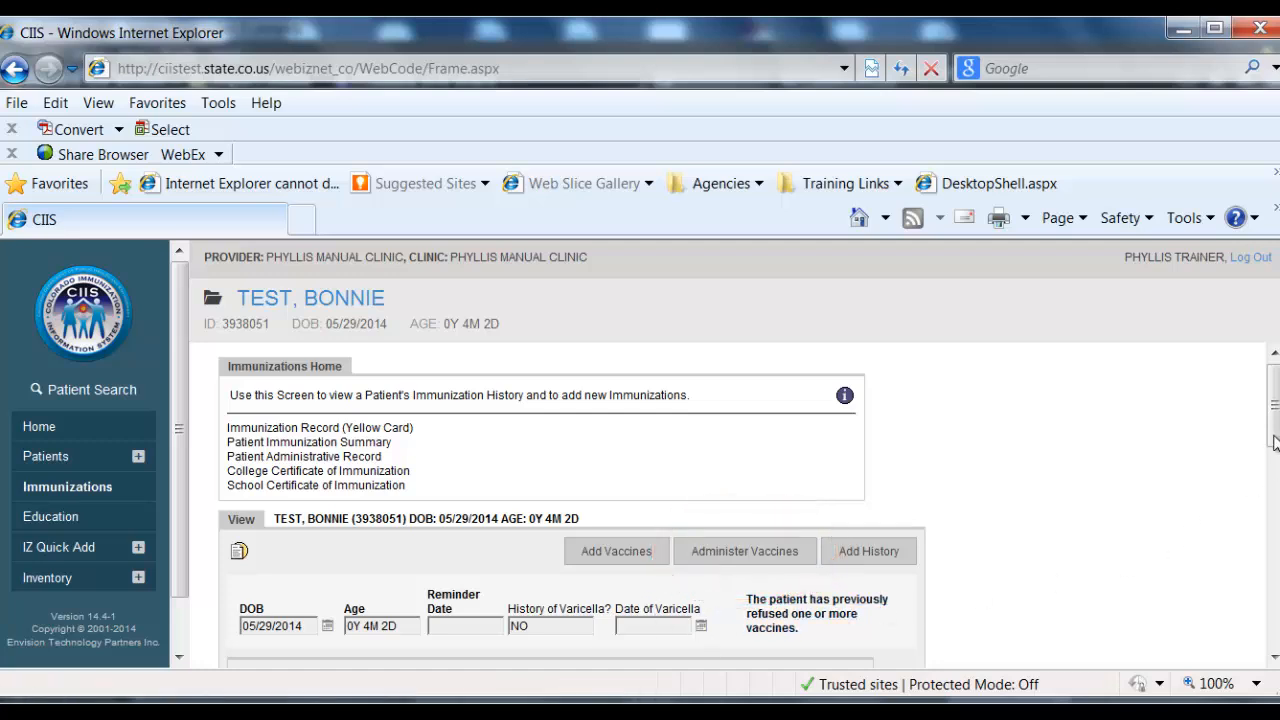
{"action": "left_click_drag", "start_coordinate": [1274, 442], "coordinate": [1274, 604]}
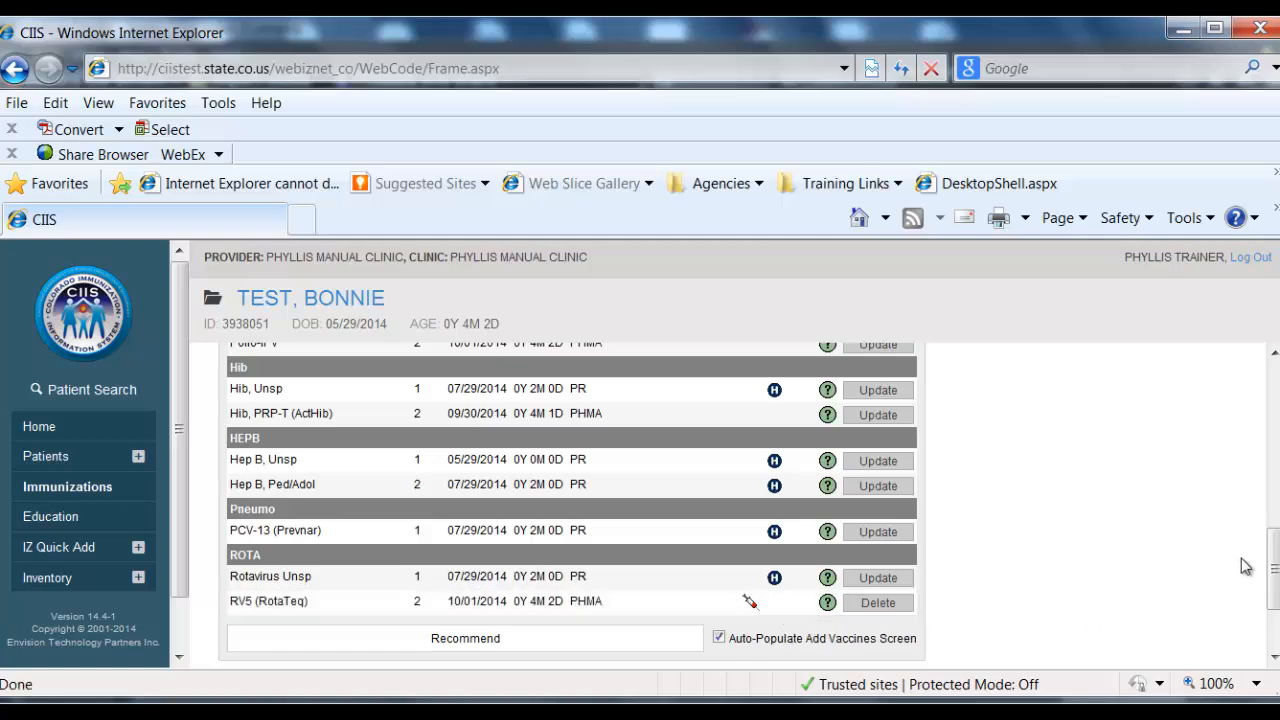
{"action": "left_click_drag", "start_coordinate": [1273, 553], "coordinate": [1254, 423]}
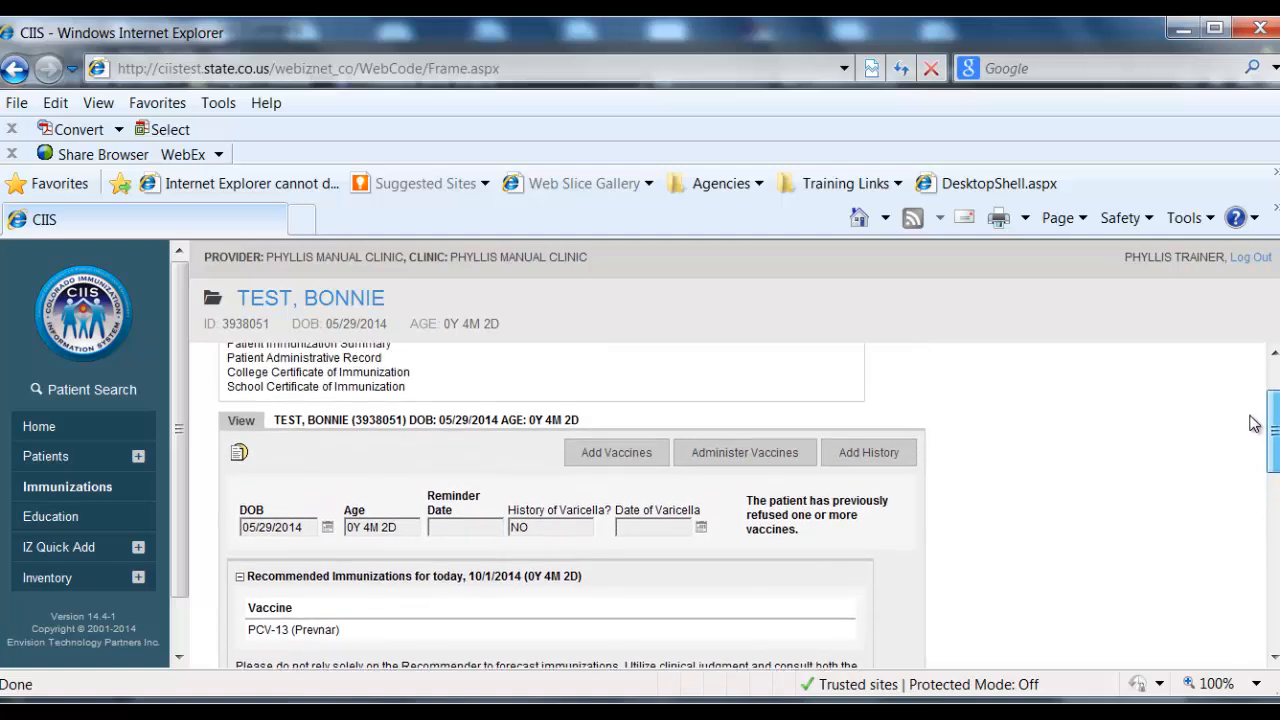